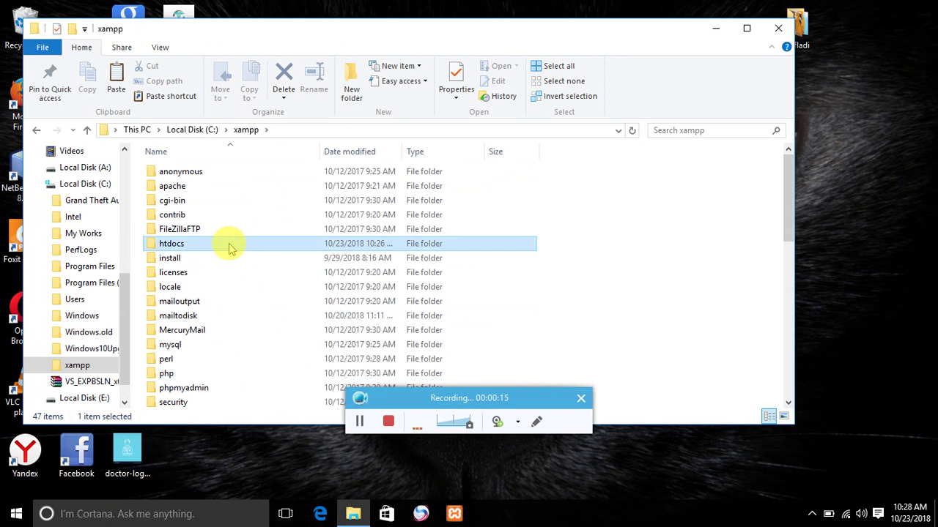
Step: Paste the copied wordpress folder into the htdocs folder of the xampp directory on Local Disk (C:)
double_click(228, 246)
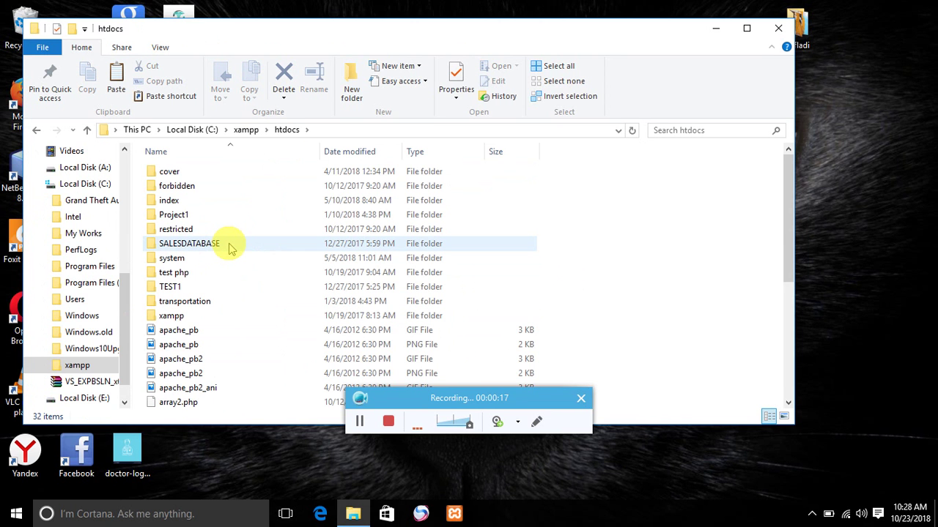
key(ctrl+v)
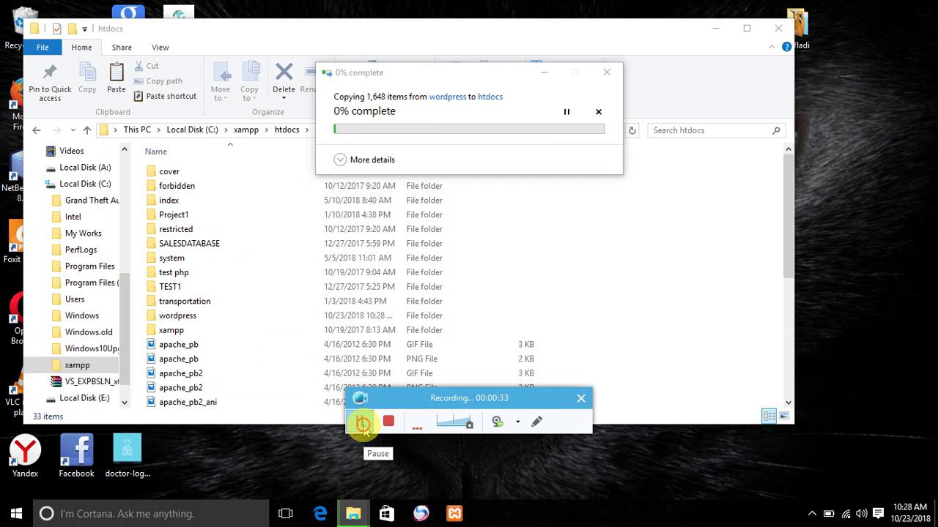
click(361, 423)
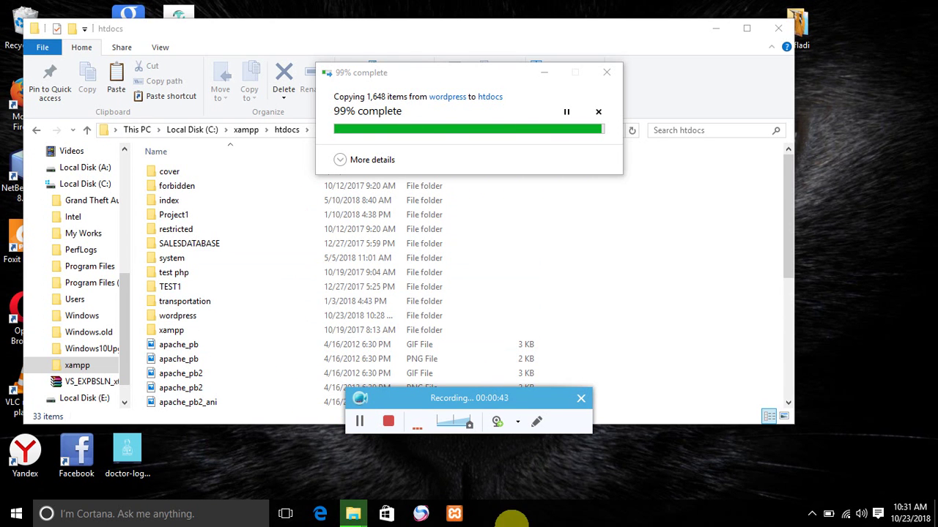
drag(420, 398, 489, 519)
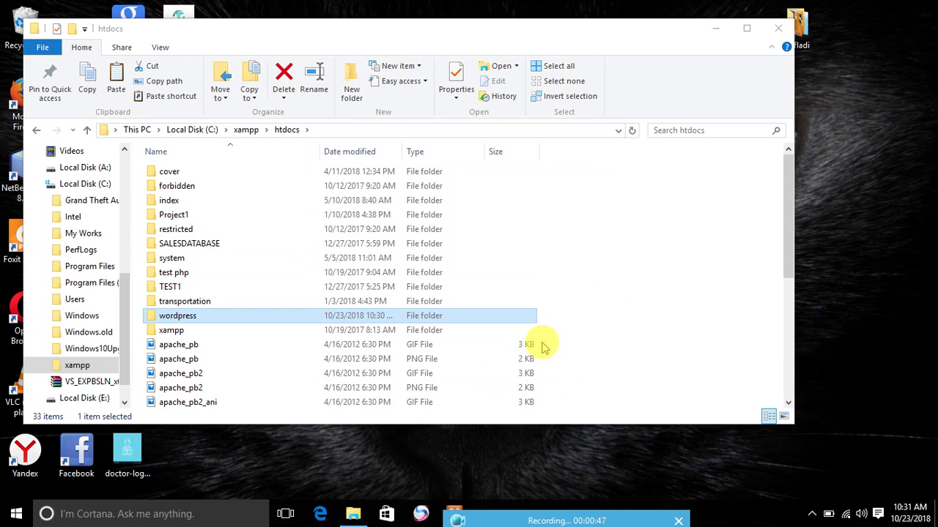
Step: Check the pasted wordpress folder by reopening htdocs, viewing the folder's contents and returning to htdocs
click(36, 130)
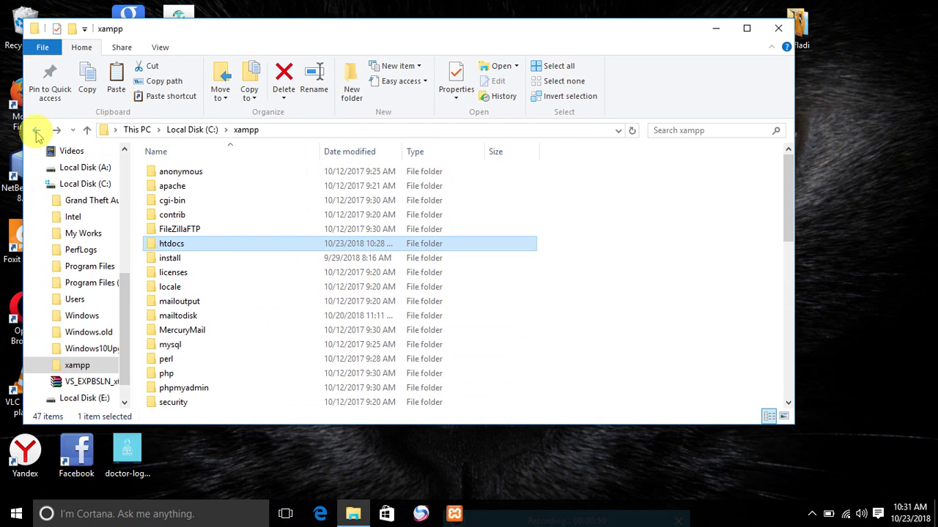
double_click(174, 249)
click(204, 317)
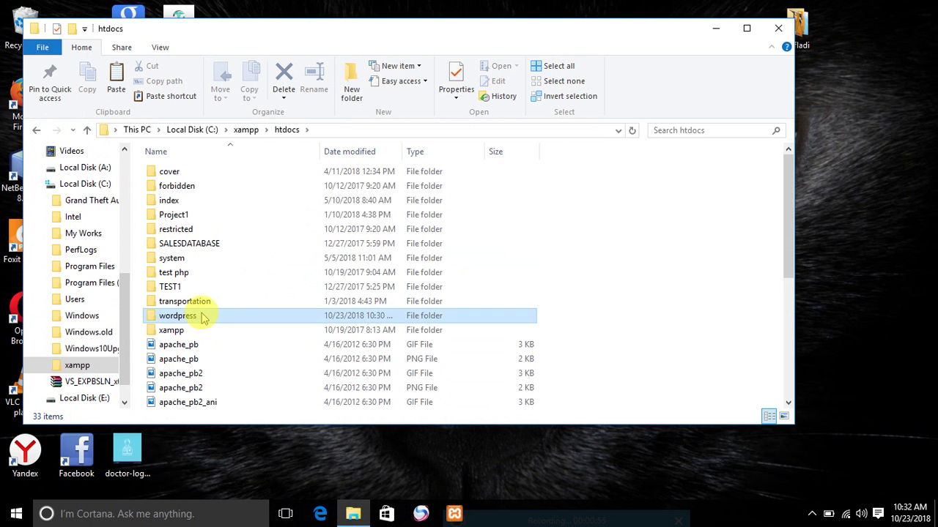
double_click(203, 317)
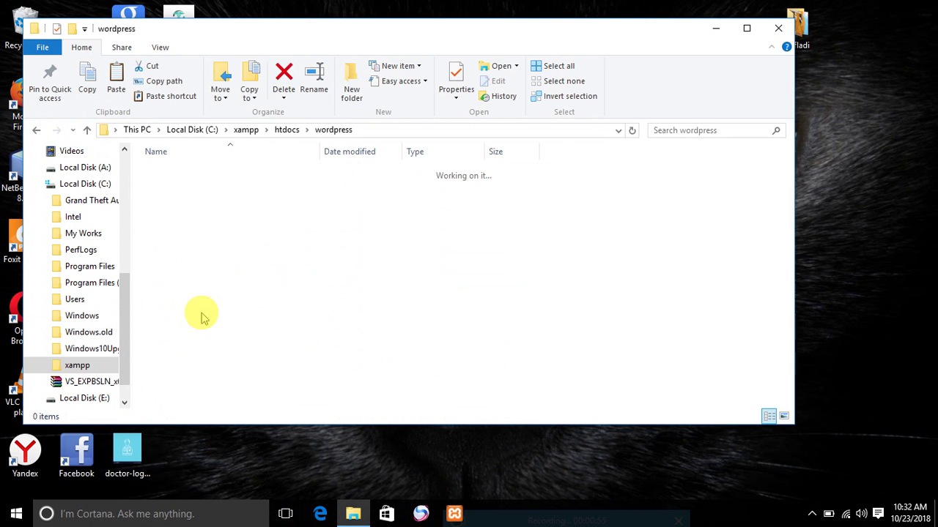
click(36, 130)
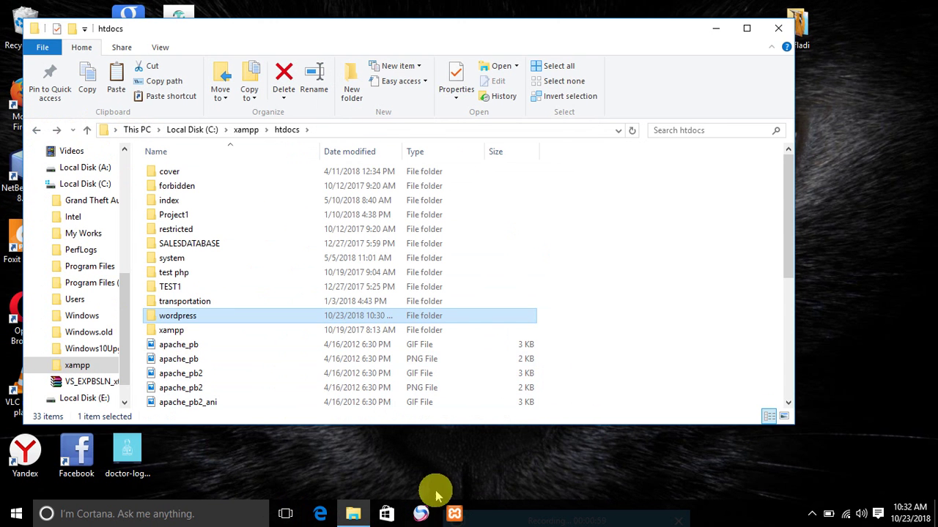
Step: Launch the XAMPP Control Panel, minimize the htdocs window, and start the Apache and MySQL modules
click(455, 515)
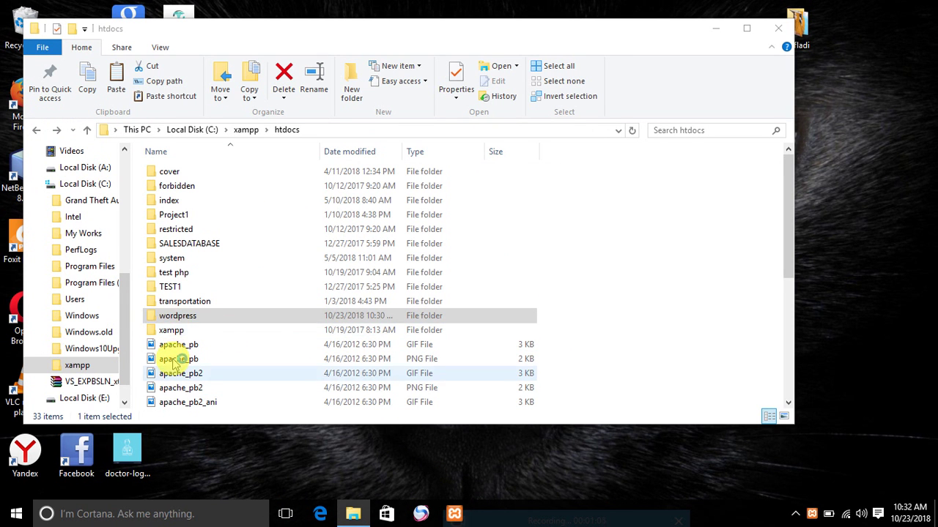
click(177, 319)
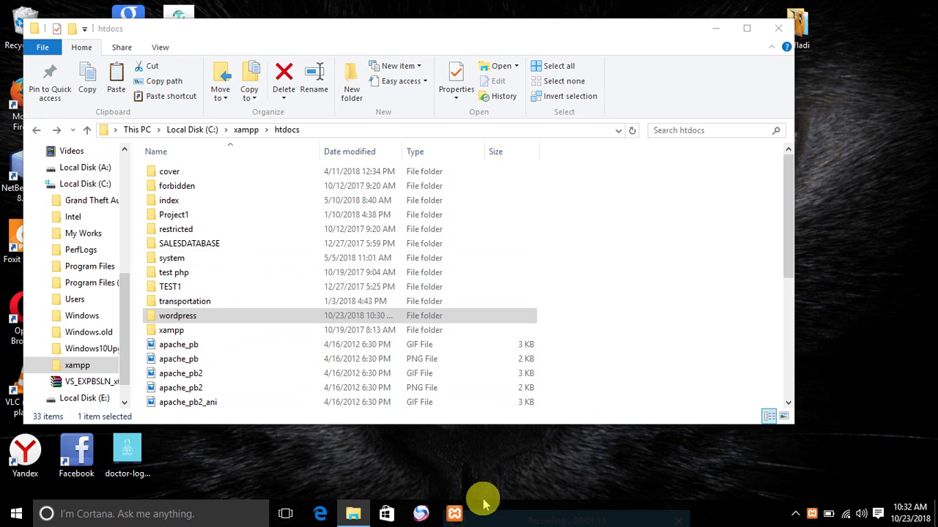
click(717, 29)
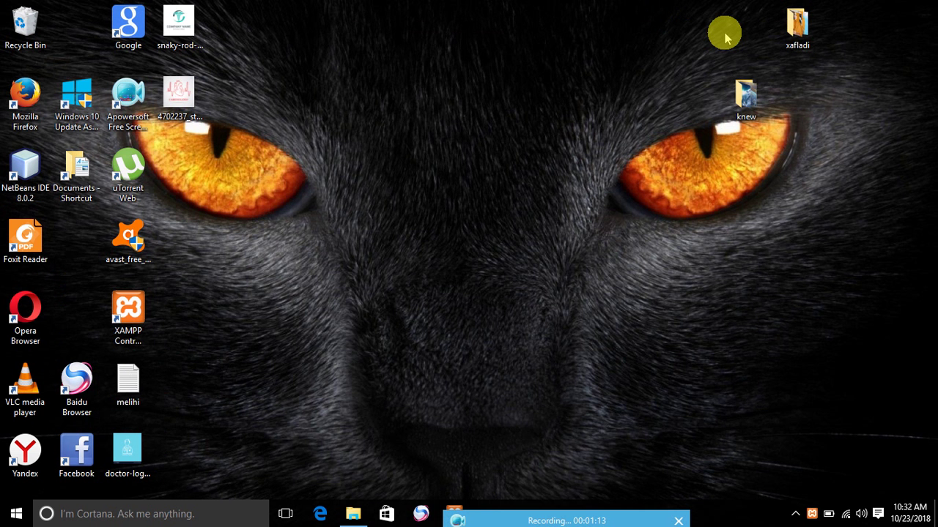
drag(496, 510, 593, 507)
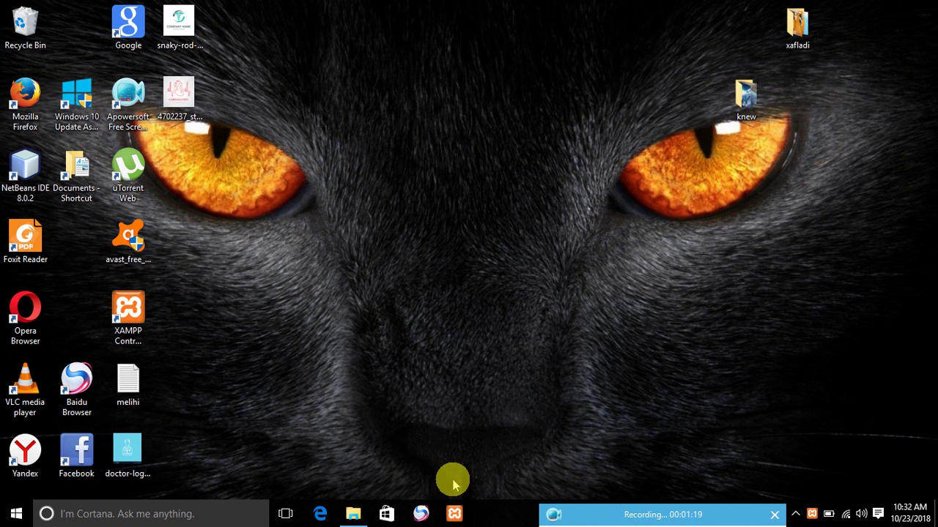
click(353, 512)
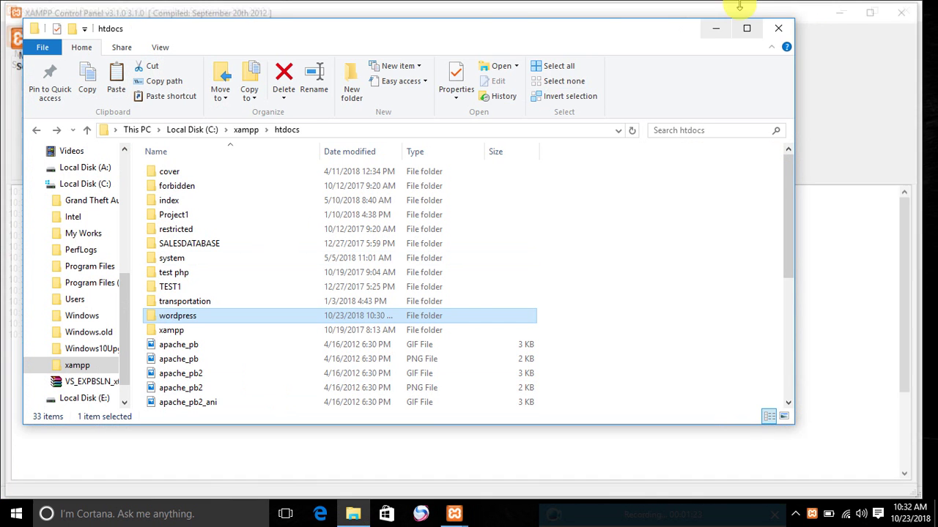
click(719, 32)
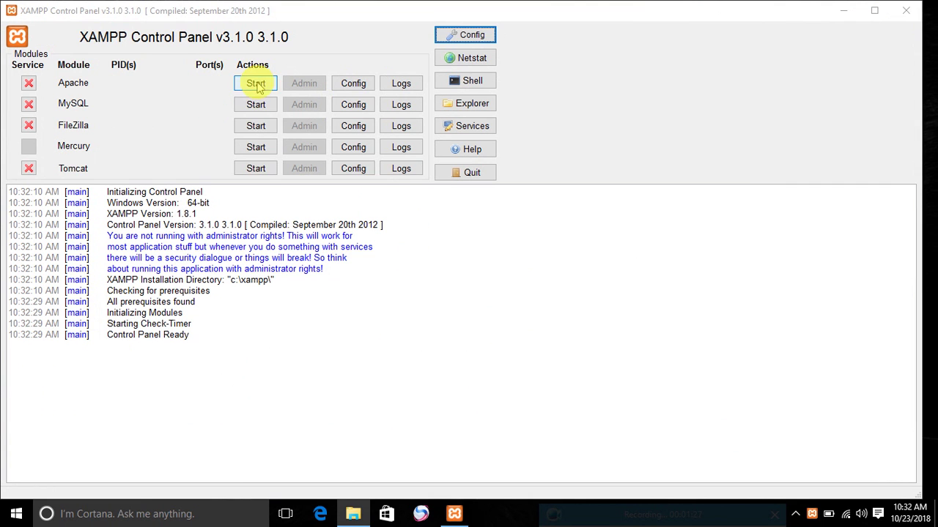
click(256, 84)
click(269, 107)
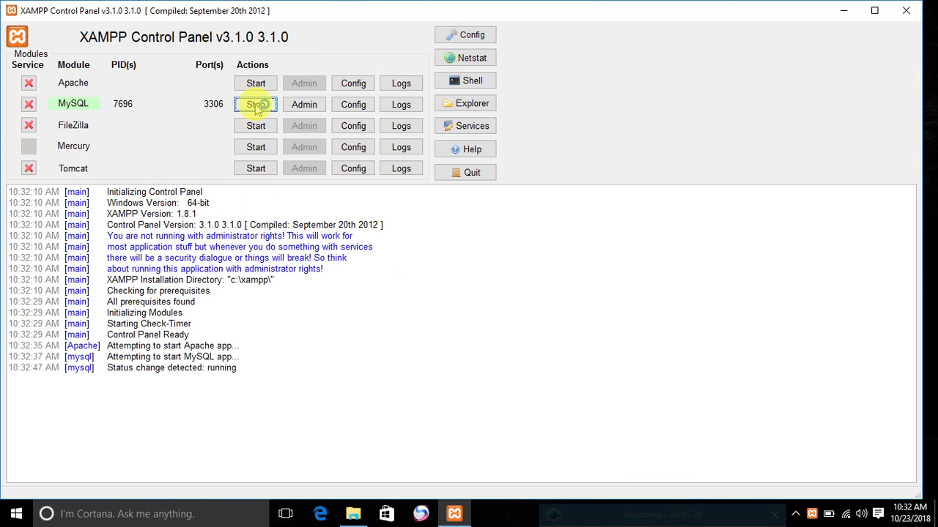
click(304, 104)
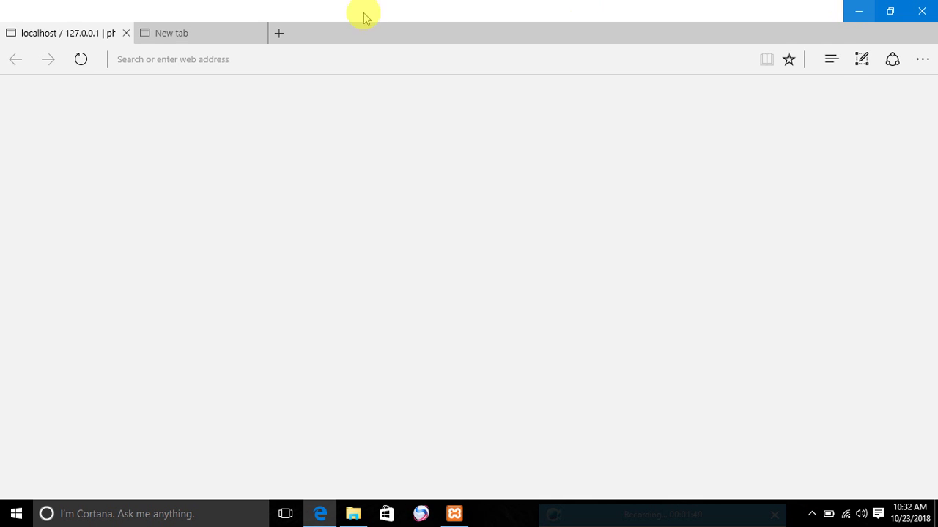
click(221, 44)
key(ctrl+c)
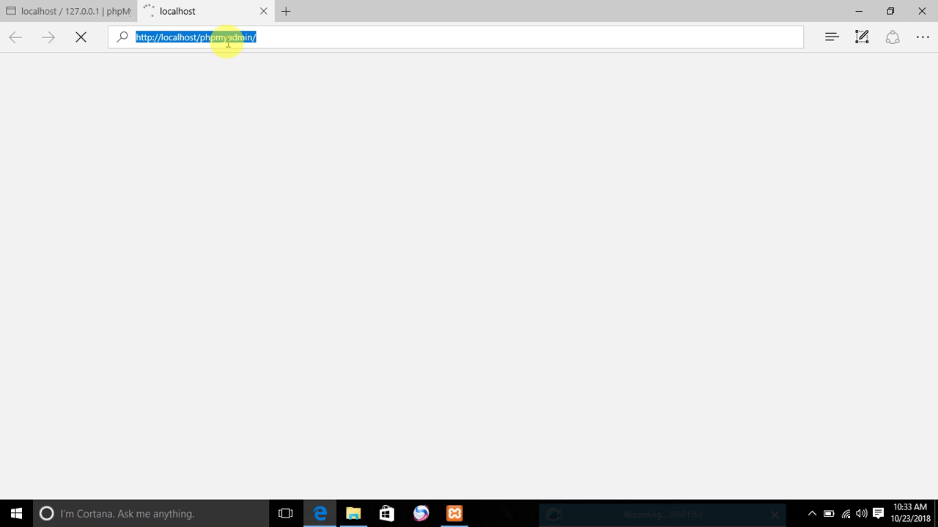
text(c)
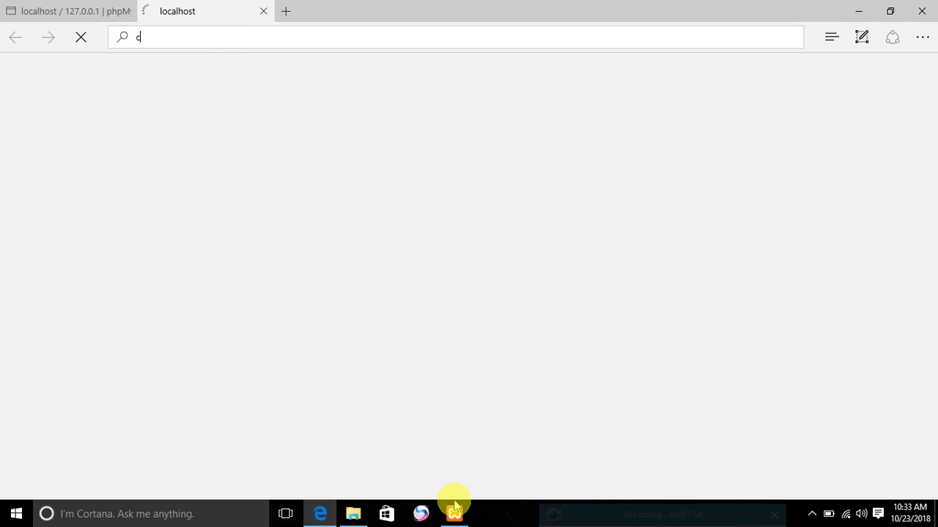
click(423, 515)
click(863, 6)
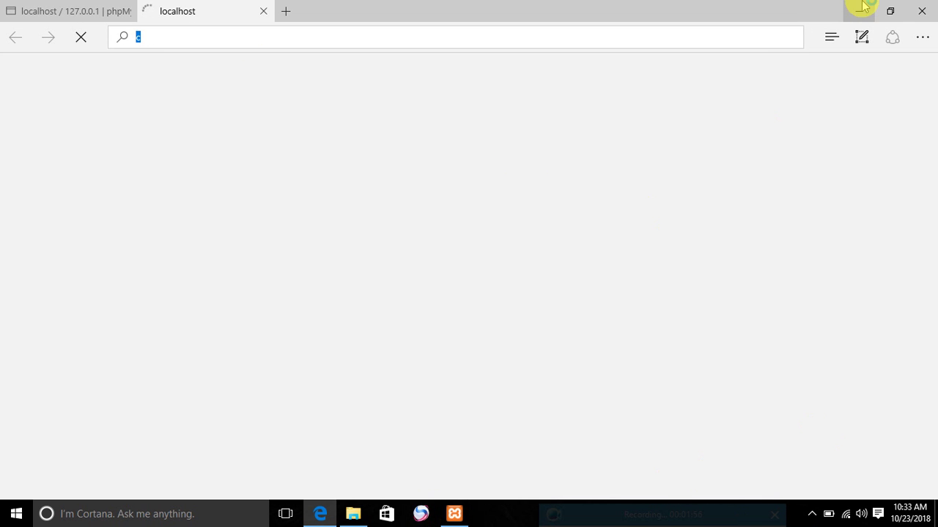
click(849, 8)
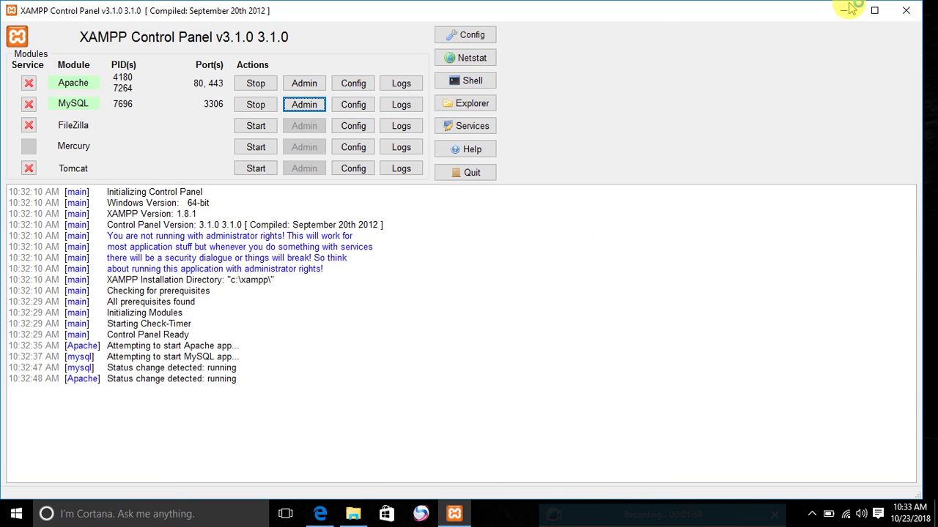
click(844, 12)
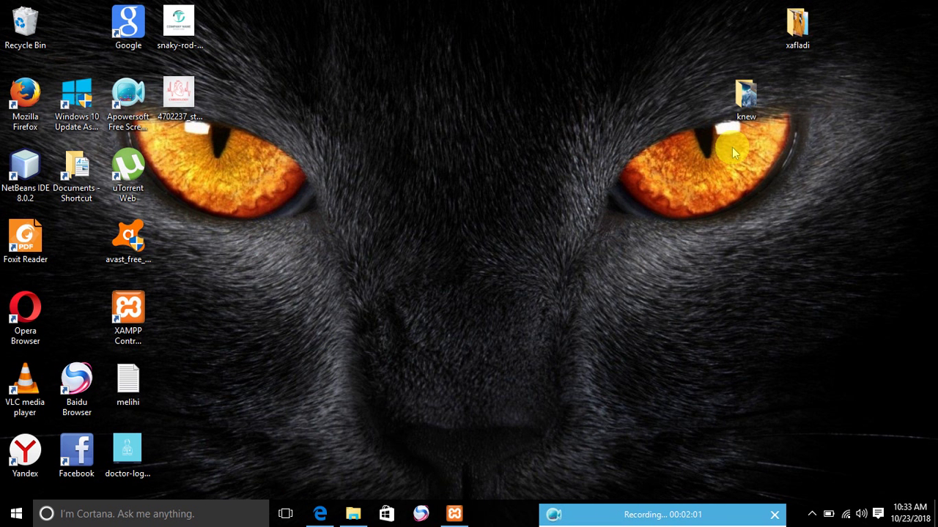
click(354, 515)
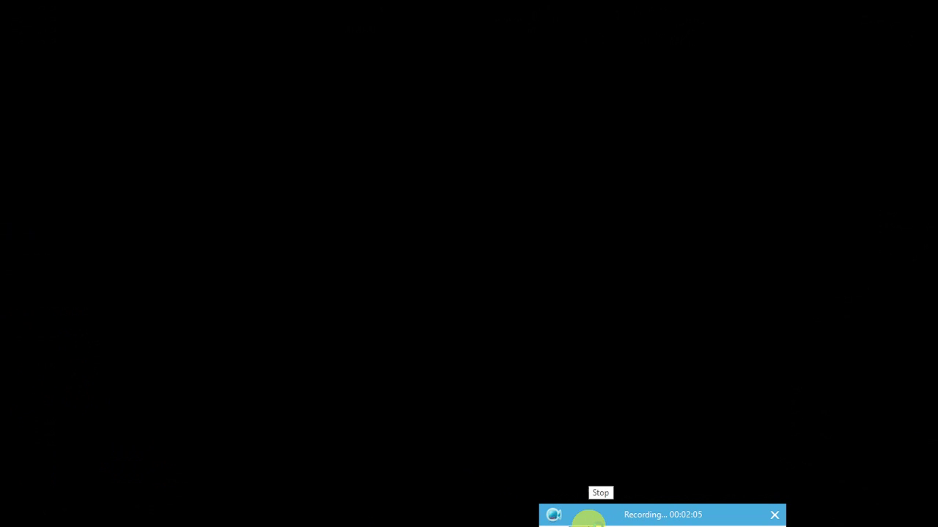
drag(578, 519, 561, 444)
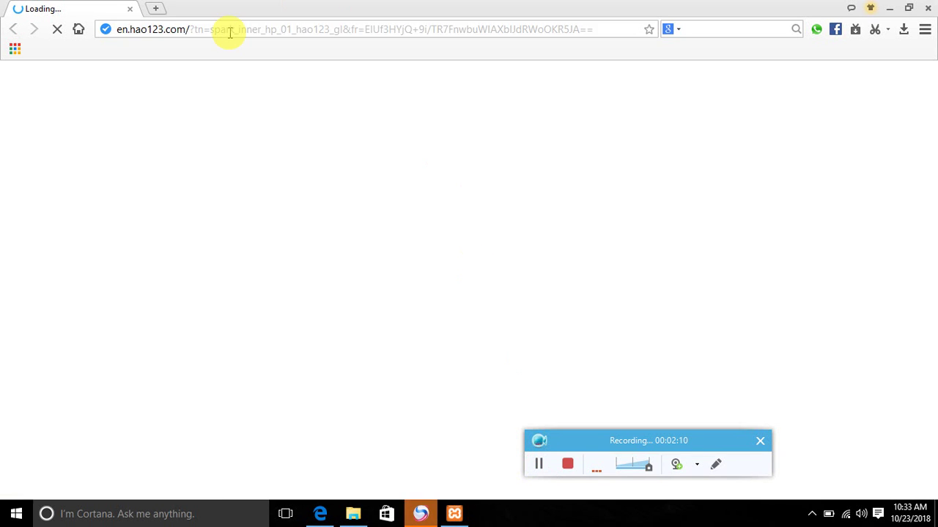
click(228, 32)
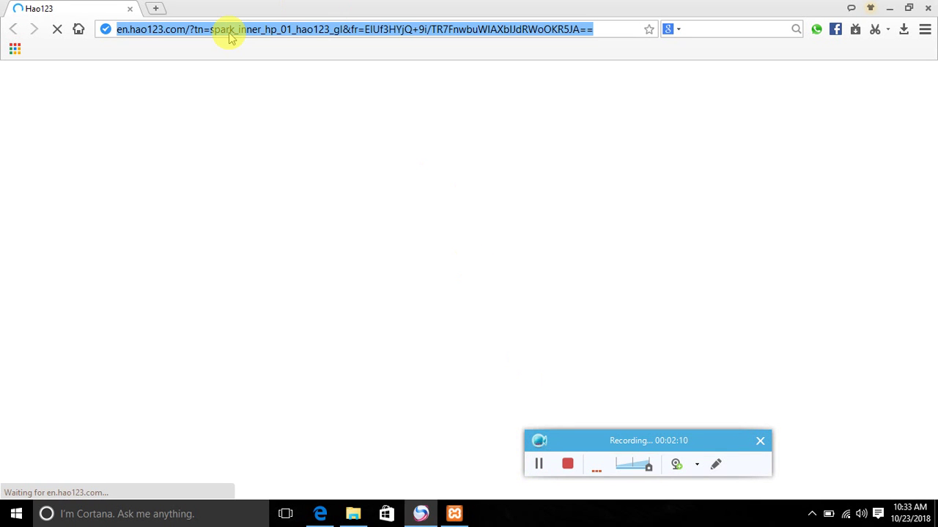
key(ctrl+v)
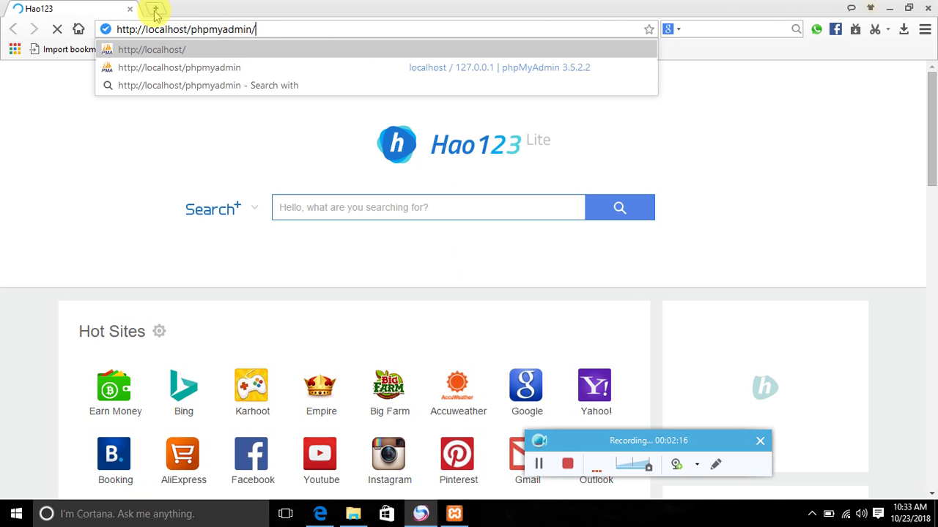
key(Return)
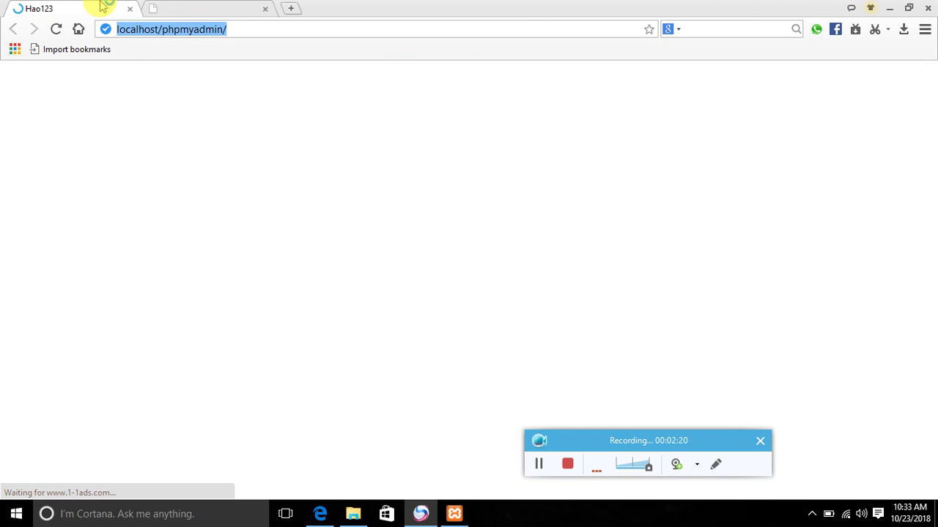
click(187, 5)
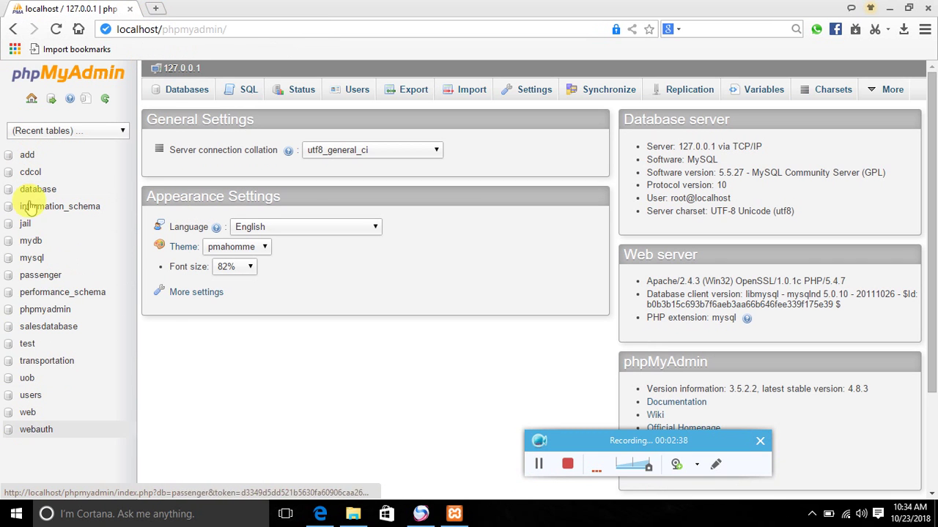
Step: Create a new database named test1 in phpMyAdmin, keeping the default collation
click(185, 94)
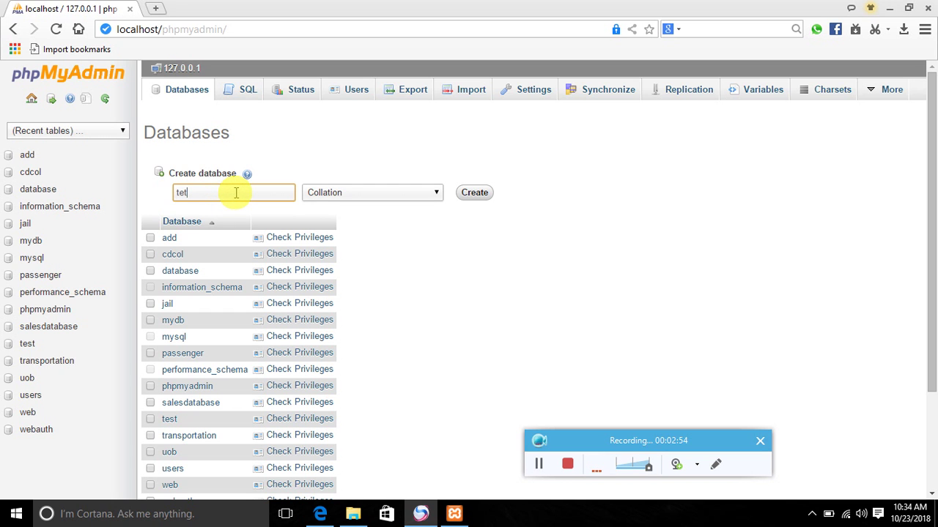
key(BackSpace)
key(BackSpace)
key(BackSpace)
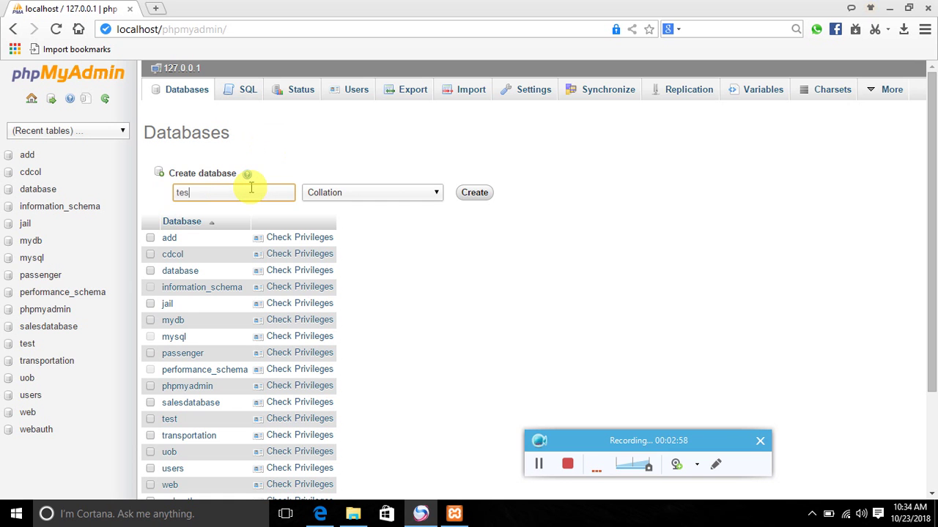
click(481, 193)
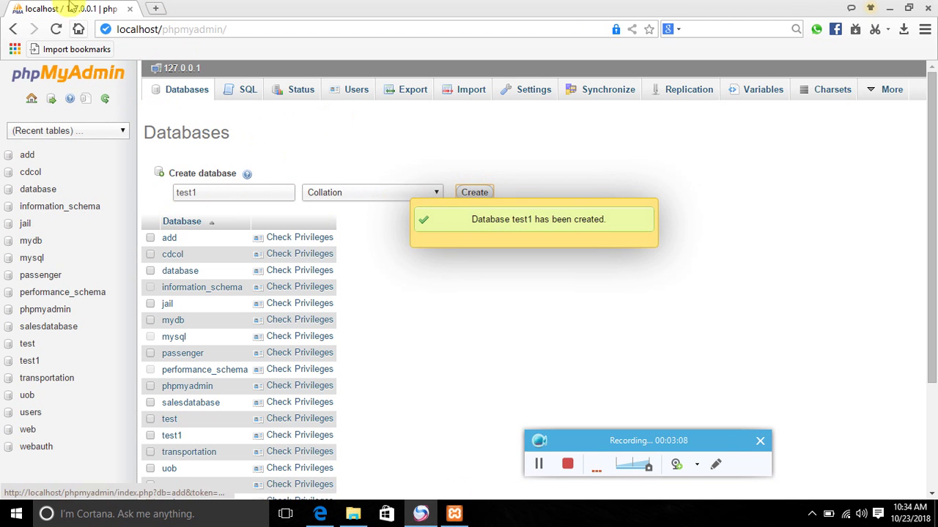
Step: Enter localhost/ as the beginning of the address in a new browser tab
click(165, 8)
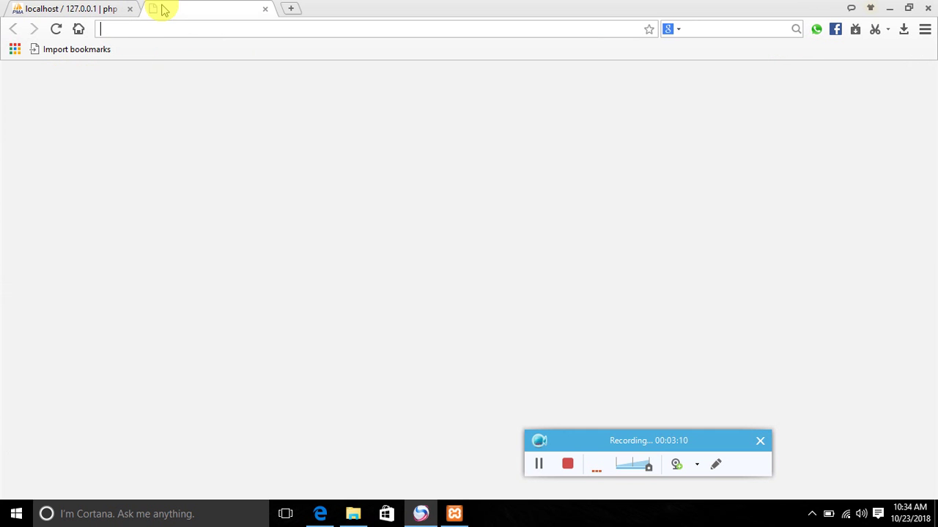
text(localhost/)
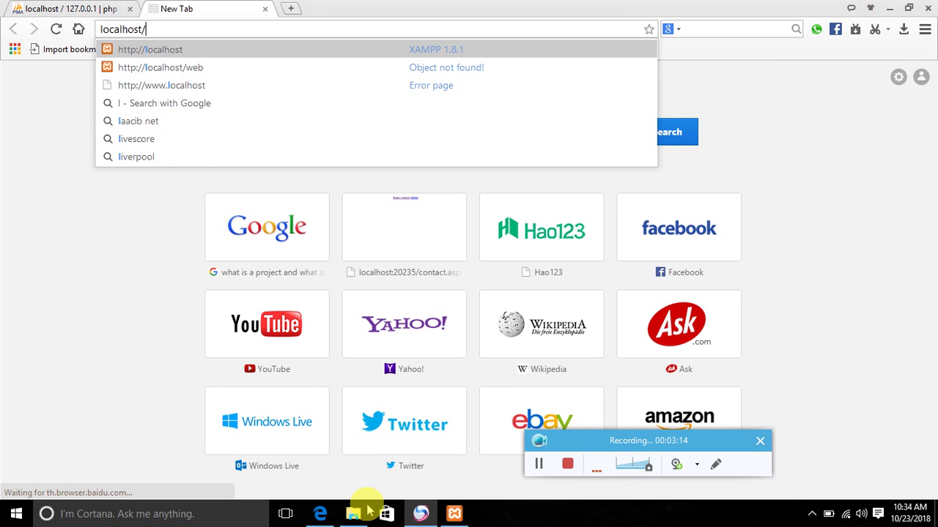
Step: Check the exact name of the WordPress folder in htdocs and close the folder window
click(354, 514)
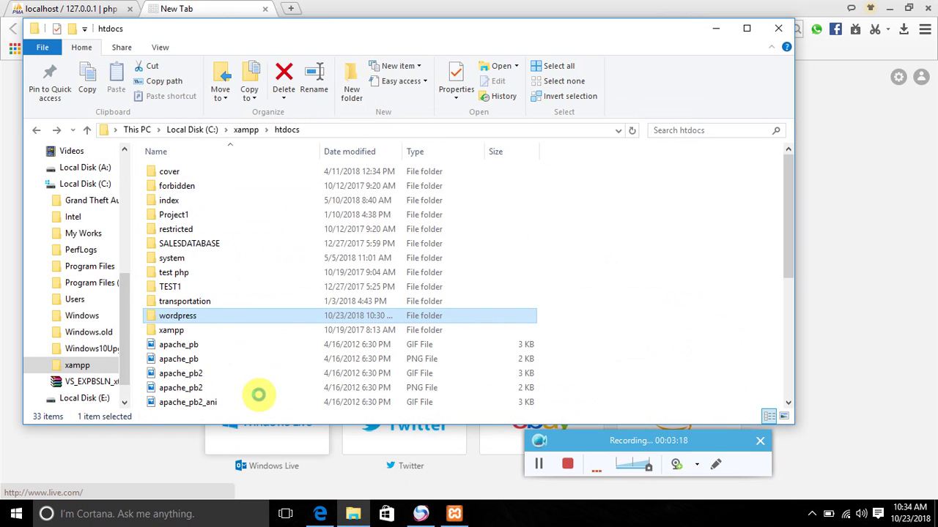
key(shift+F10)
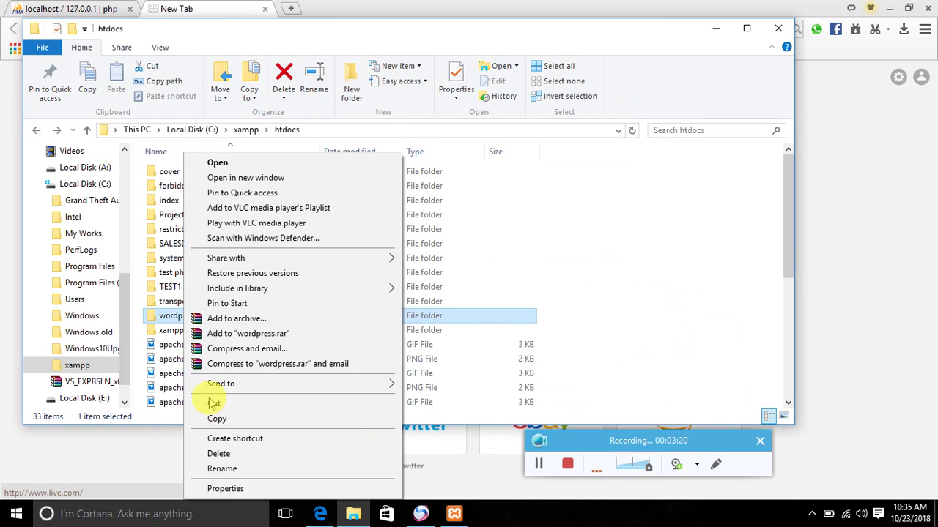
click(236, 472)
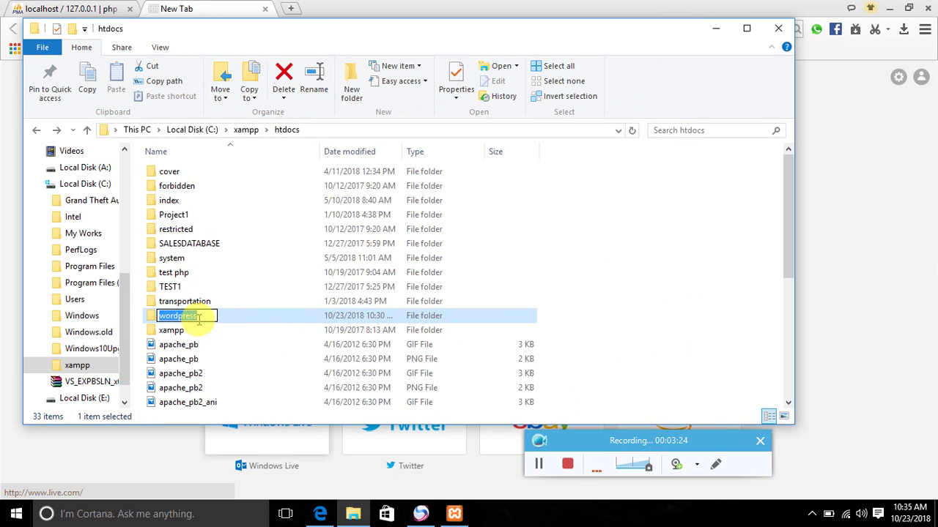
click(778, 28)
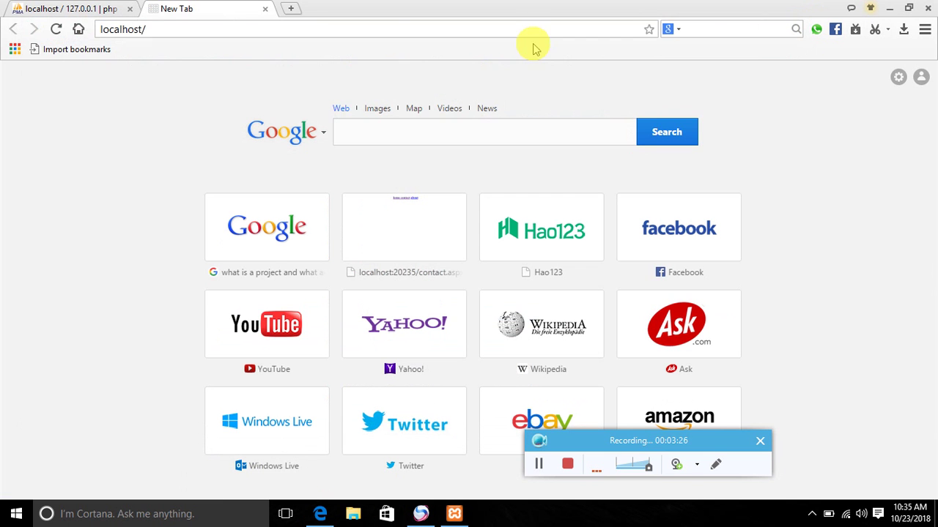
Step: Complete the browser address as localhost/wordpress and load the WordPress setup page
click(171, 26)
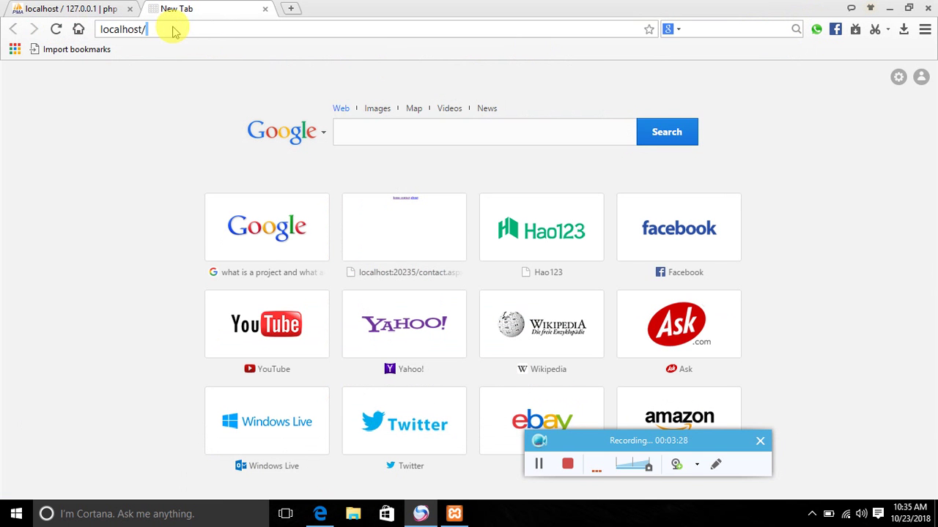
text(wordpress)
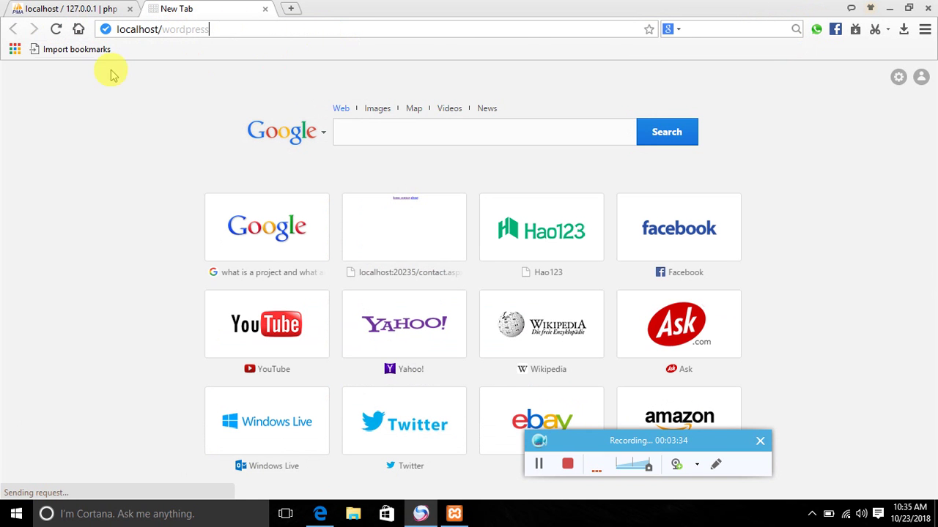
click(538, 466)
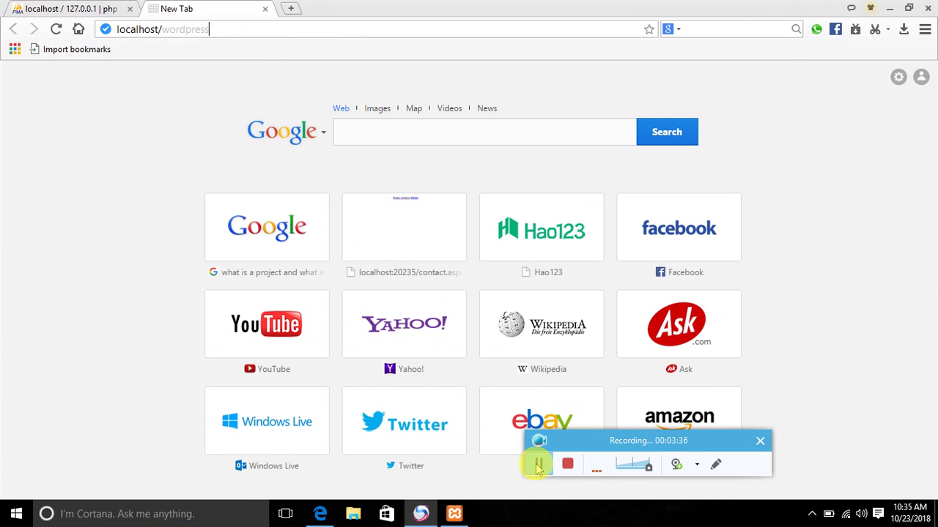
click(538, 465)
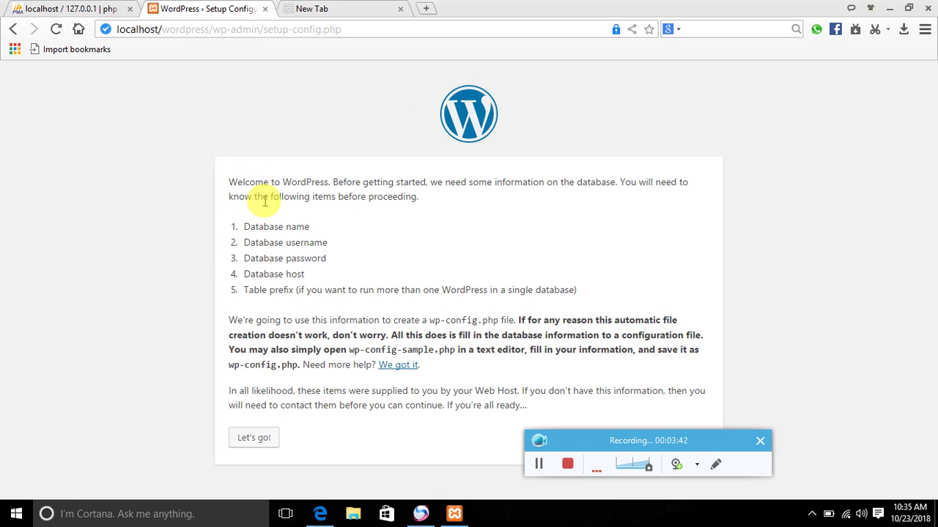
Step: Review the list of required database details and continue to the database connection form
drag(245, 227, 309, 225)
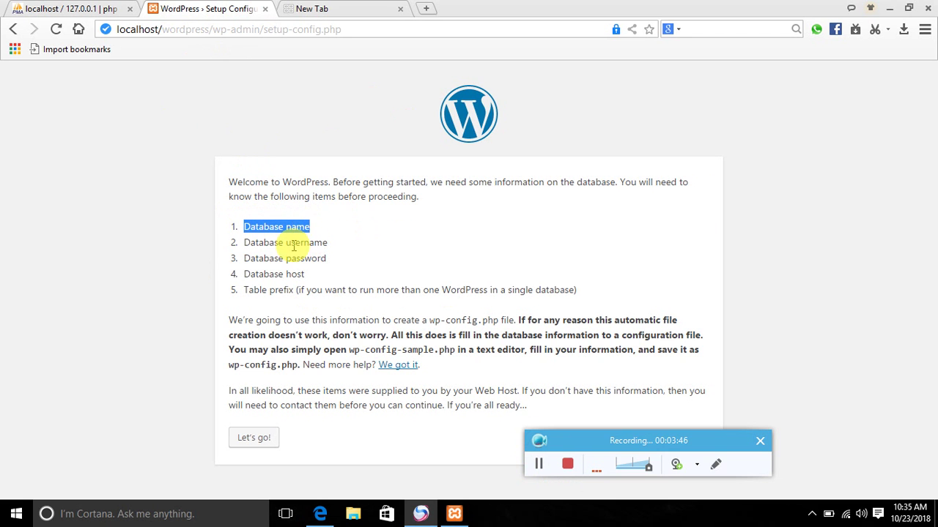
drag(248, 242, 335, 242)
click(300, 262)
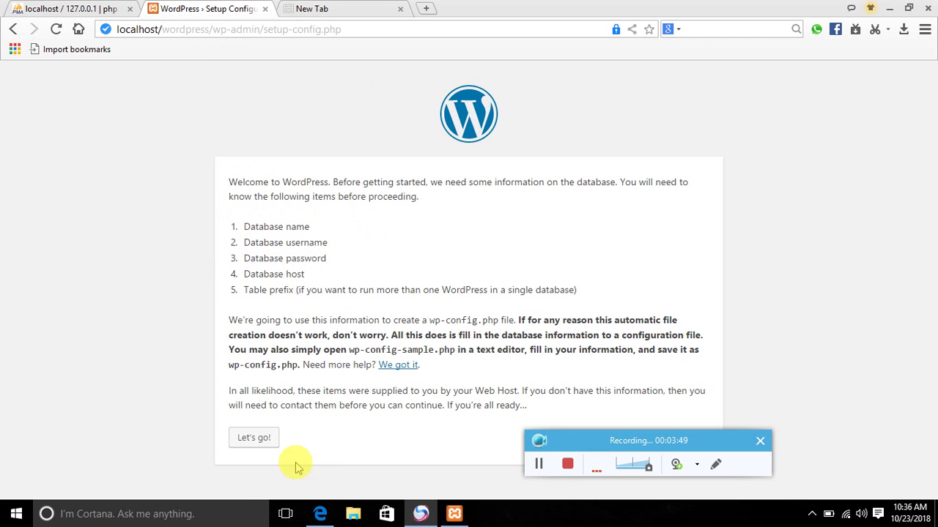
click(264, 446)
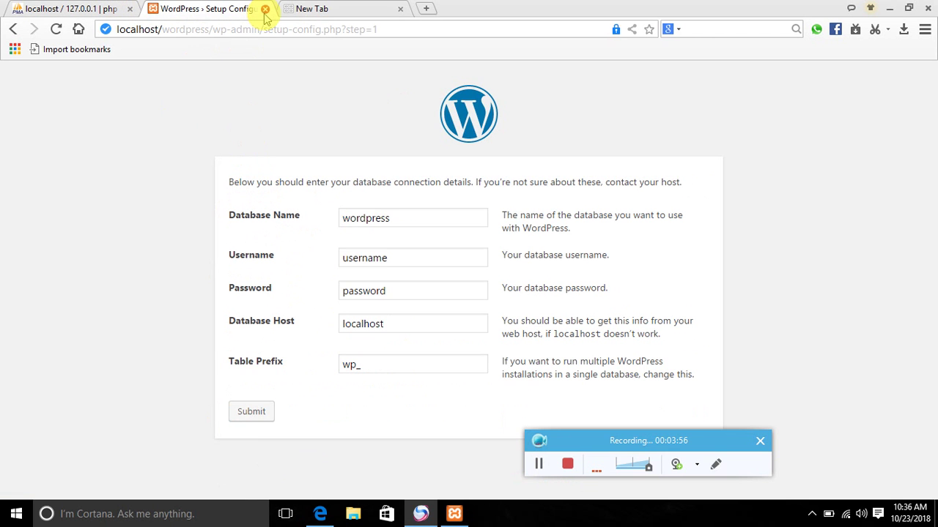
Step: Set the database name to test1 and the username to root, clear the password, and submit the connection details
click(391, 213)
double_click(392, 213)
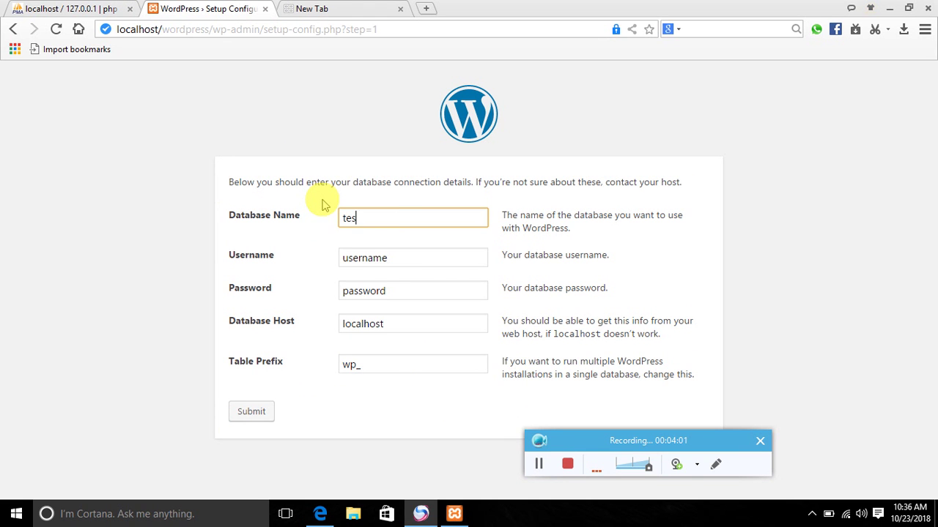
click(397, 253)
drag(398, 253, 335, 248)
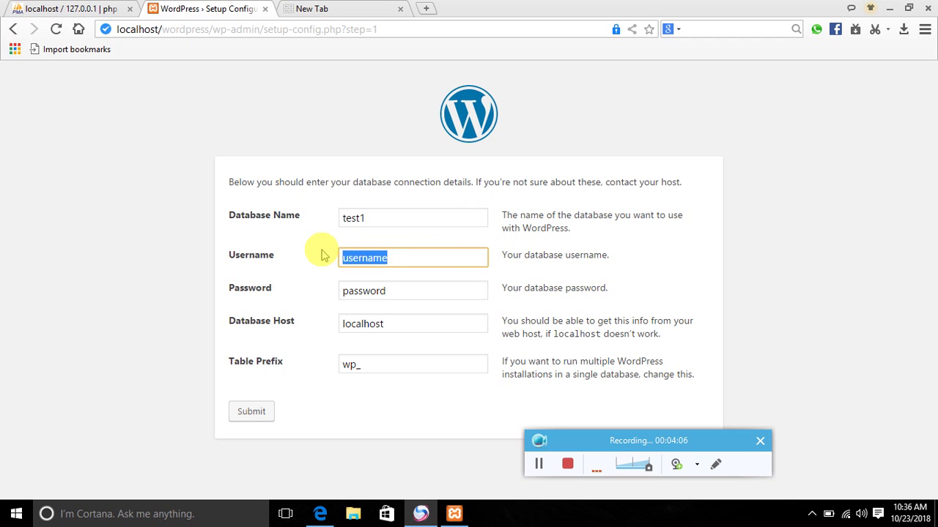
text(roo)
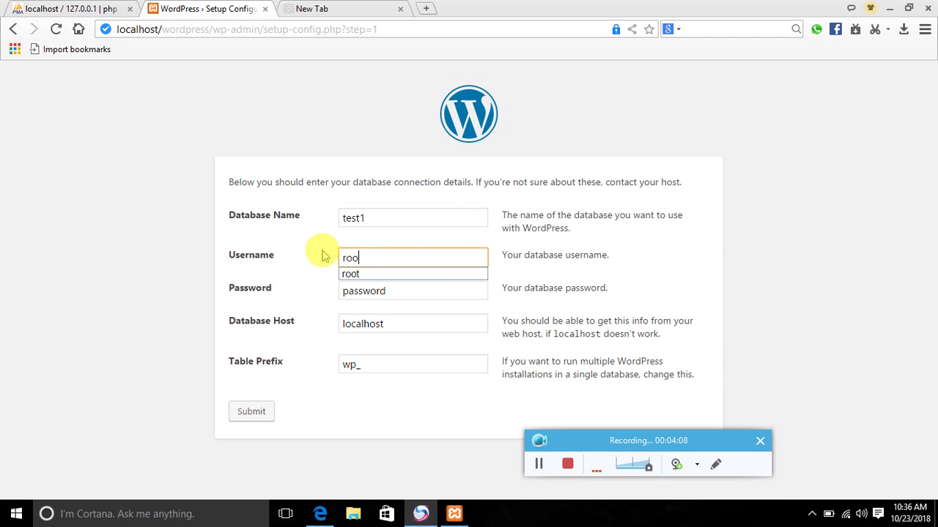
text(t)
drag(410, 290, 320, 281)
key(BackSpace)
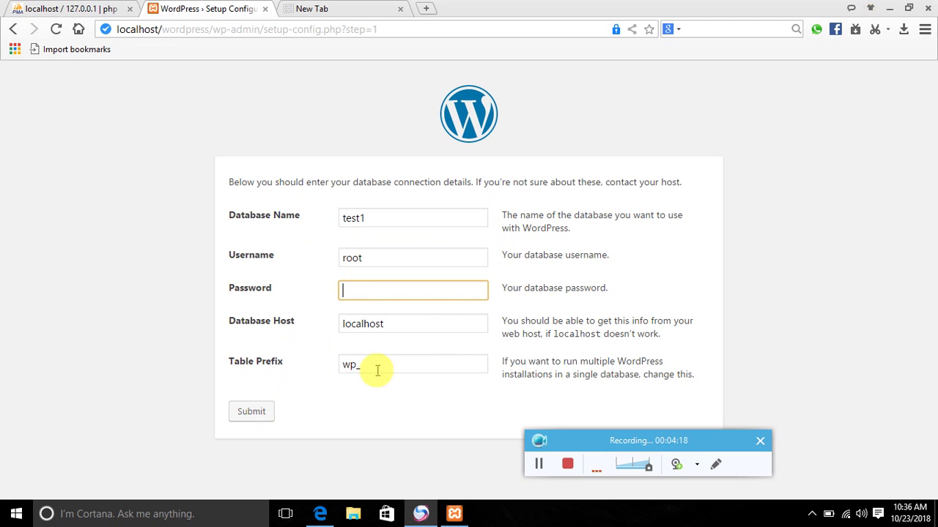
click(251, 412)
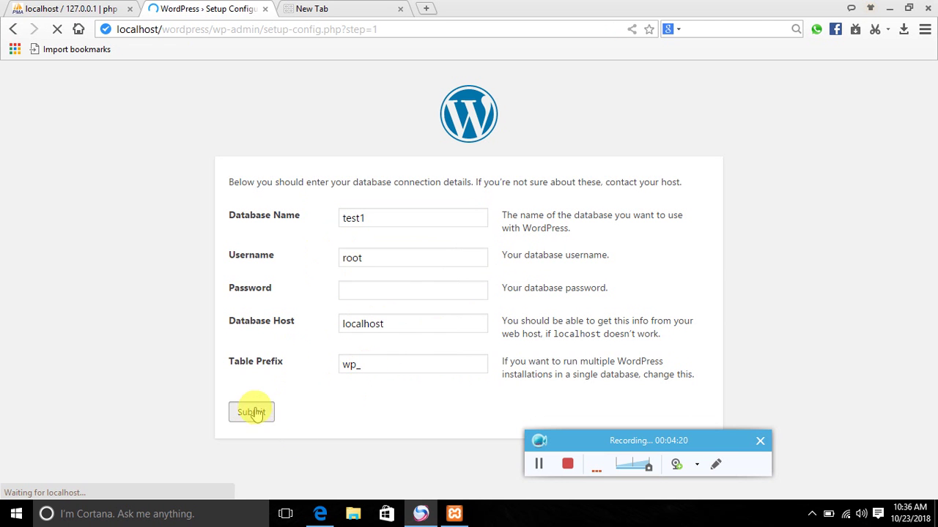
Step: Run the WordPress installation to open the site information form
click(59, 8)
click(198, 8)
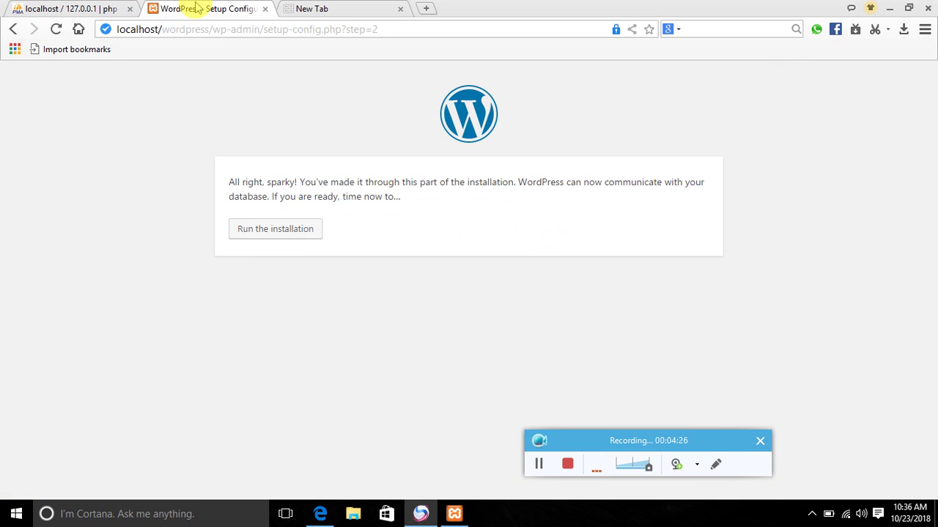
click(267, 230)
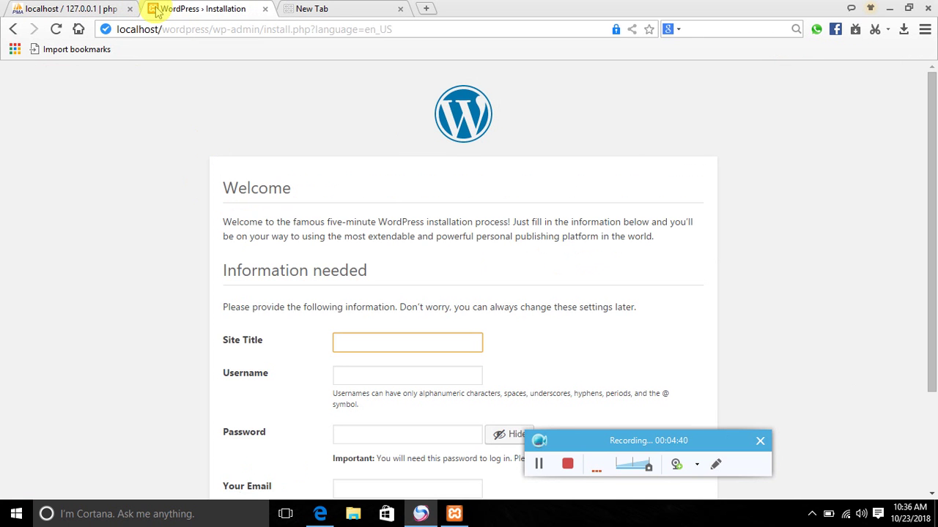
Step: Enter Horseed Sports as the site title, fill in the admin username, password and email, and confirm use of the weak password
scroll(244, 332, down, 2)
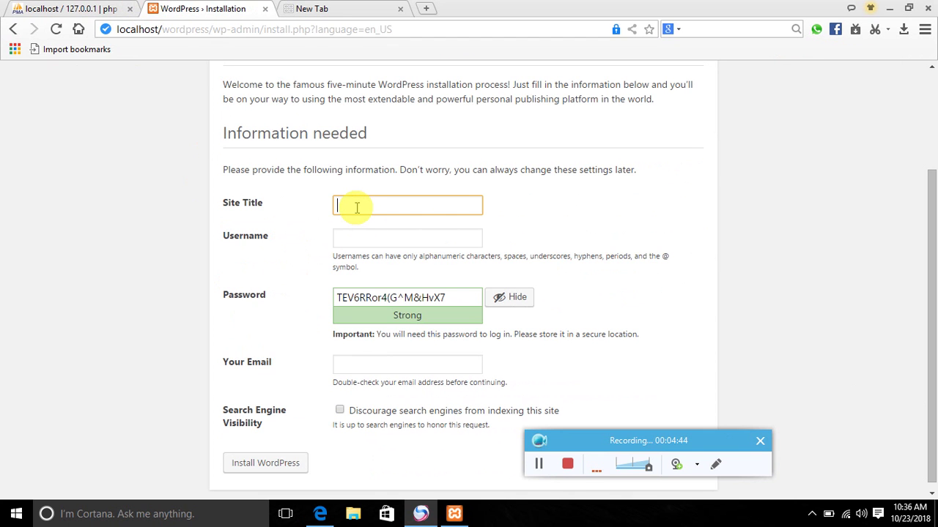
click(357, 207)
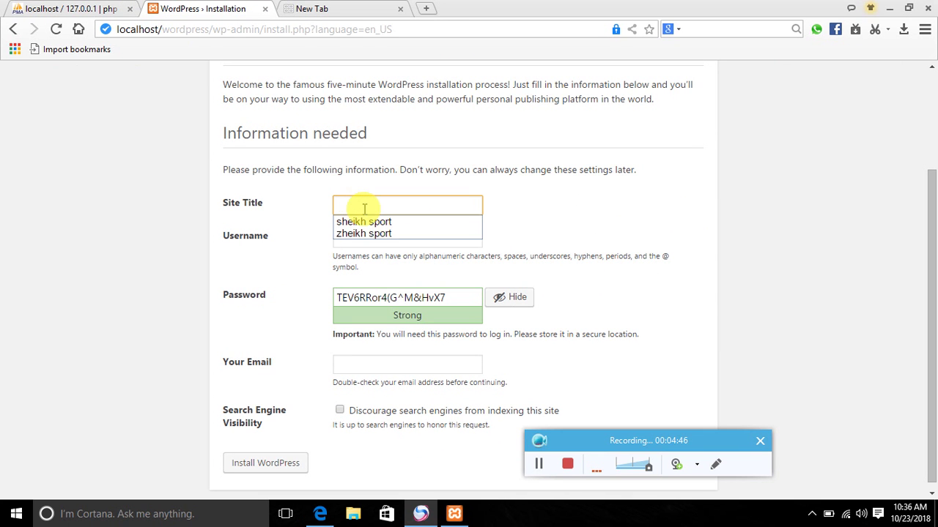
key(Down)
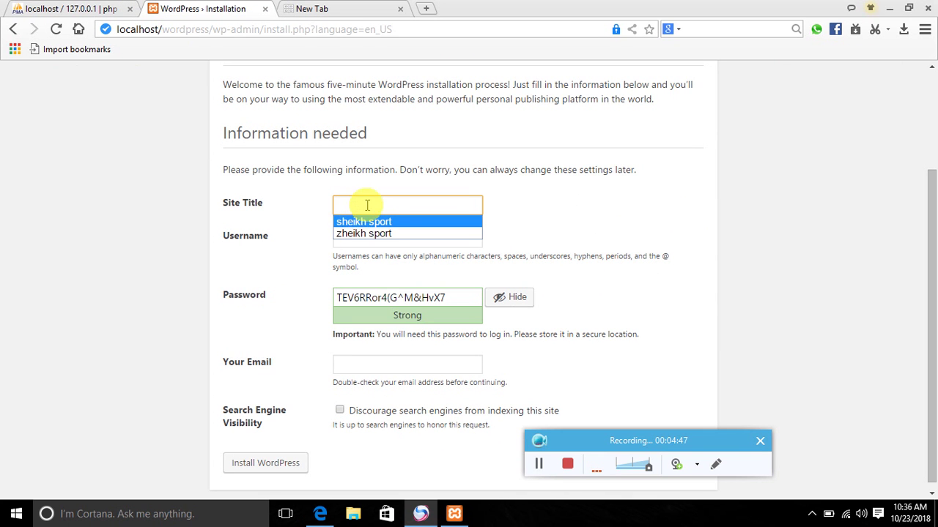
click(368, 238)
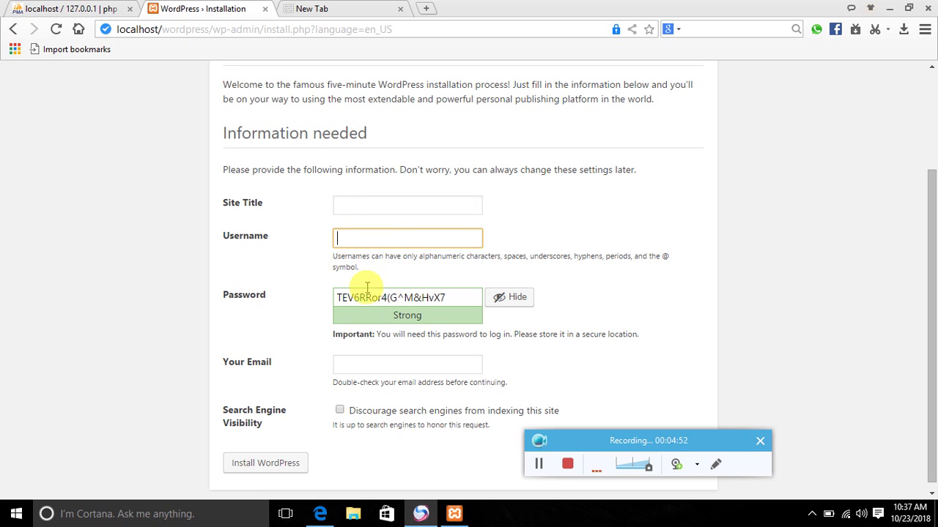
click(371, 205)
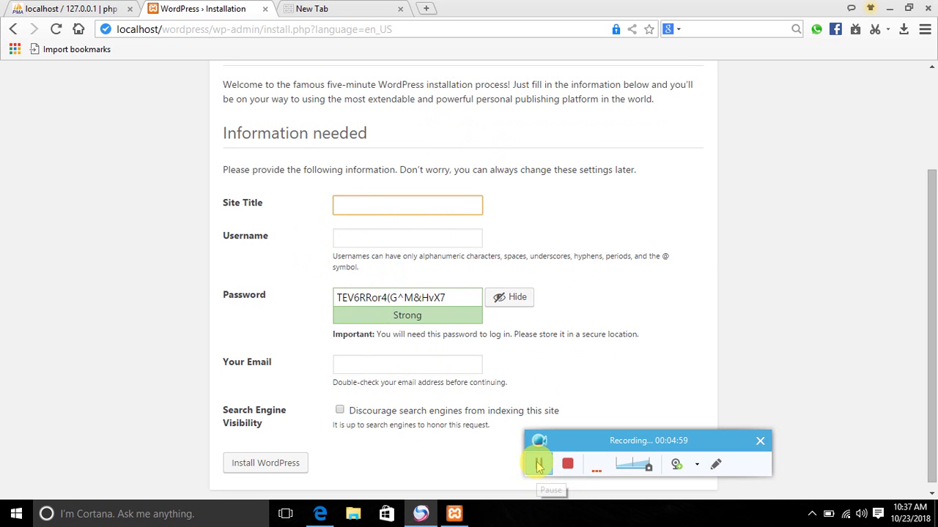
click(538, 464)
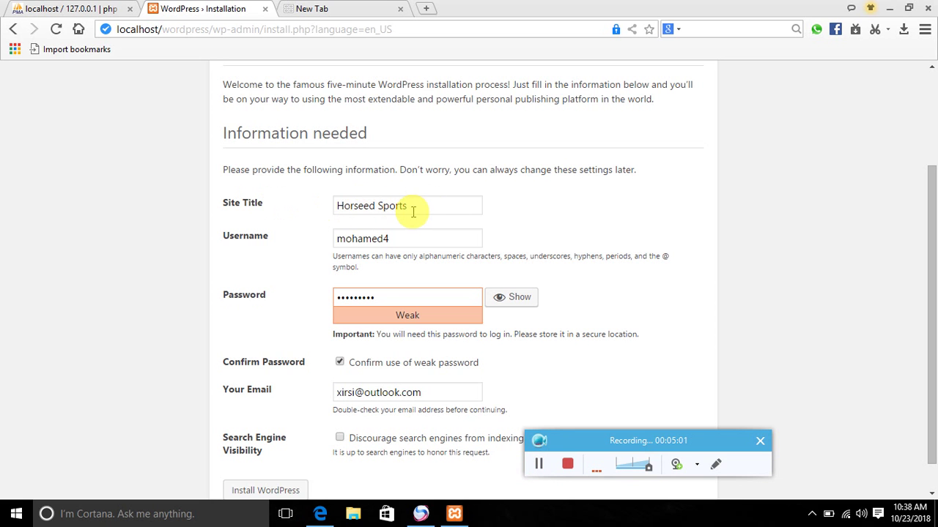
Step: Review the entered site details and install WordPress with them
drag(407, 209, 314, 206)
click(326, 218)
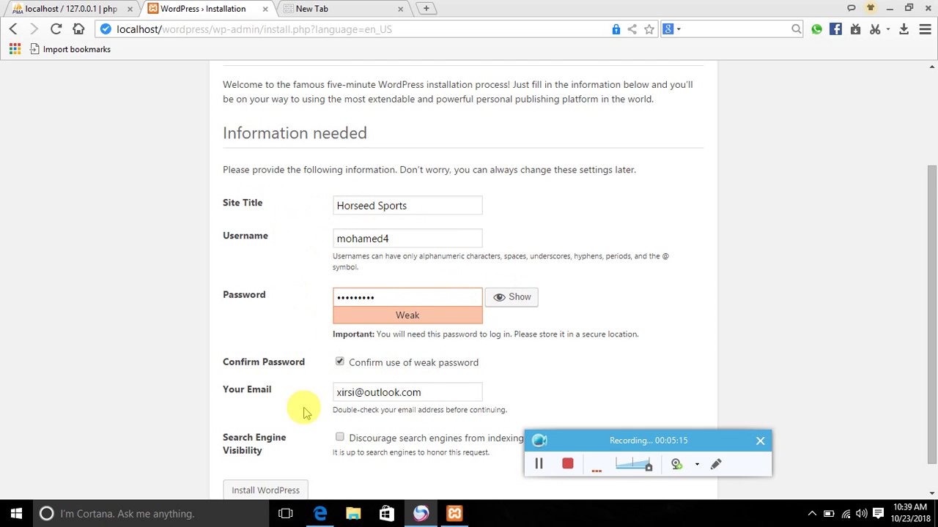
scroll(338, 432, down, 1)
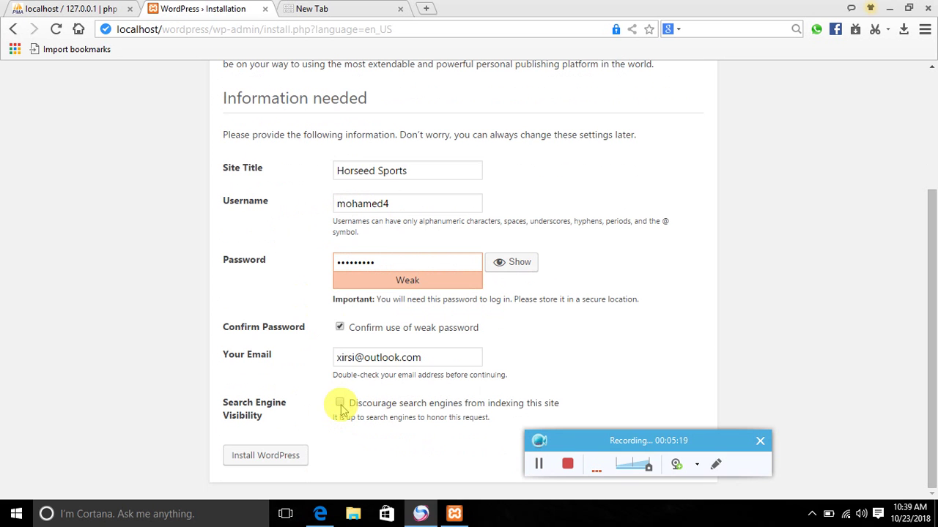
click(289, 456)
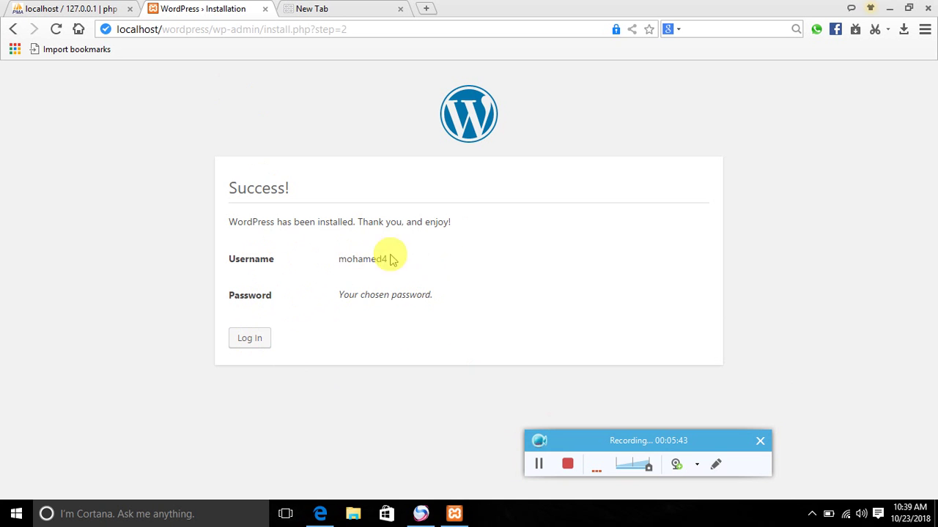
Step: Open the WordPress login page both in a new tab and in the current tab
right_click(246, 344)
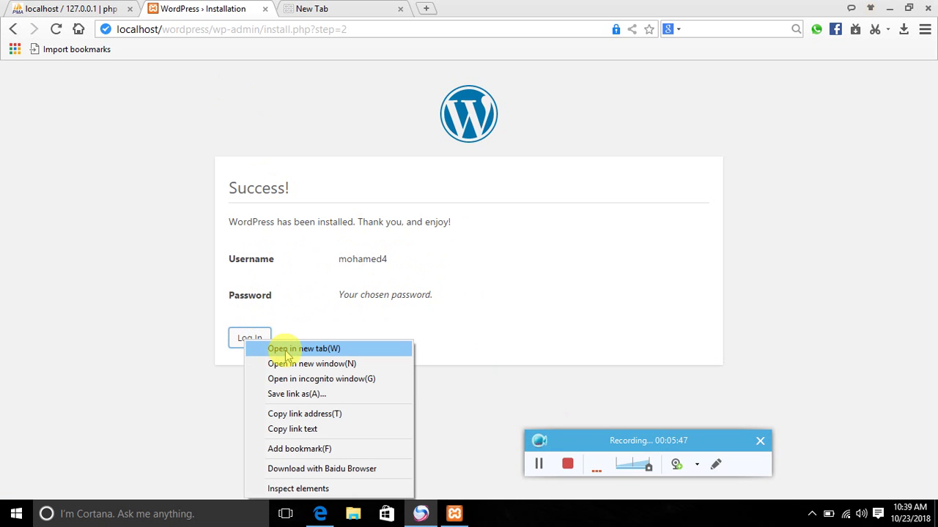
click(288, 355)
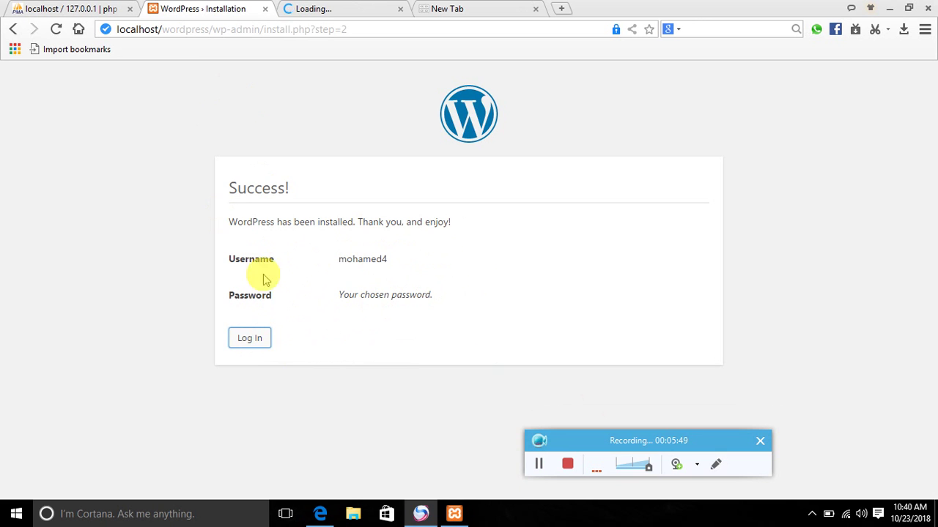
click(247, 345)
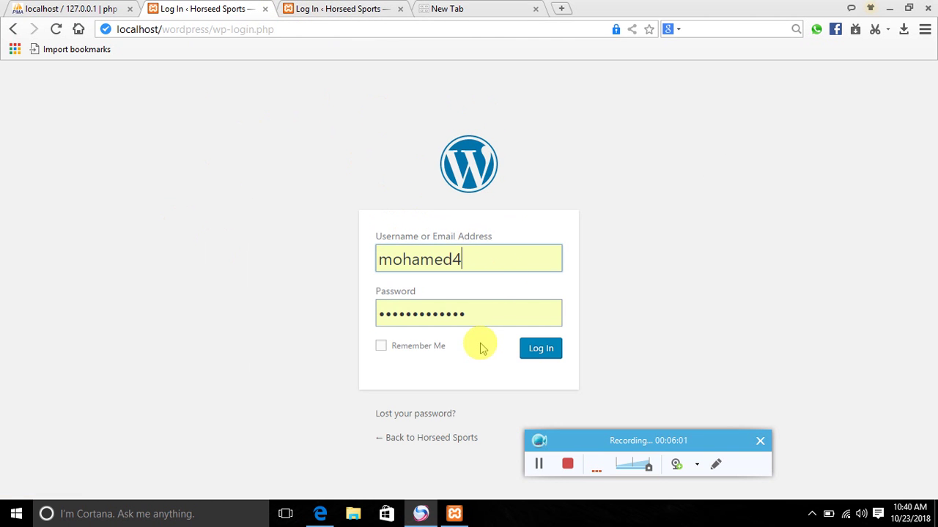
Step: Replace the prefilled password with the account password, log in, and decline updating the browser's saved password
click(466, 312)
drag(466, 312, 329, 312)
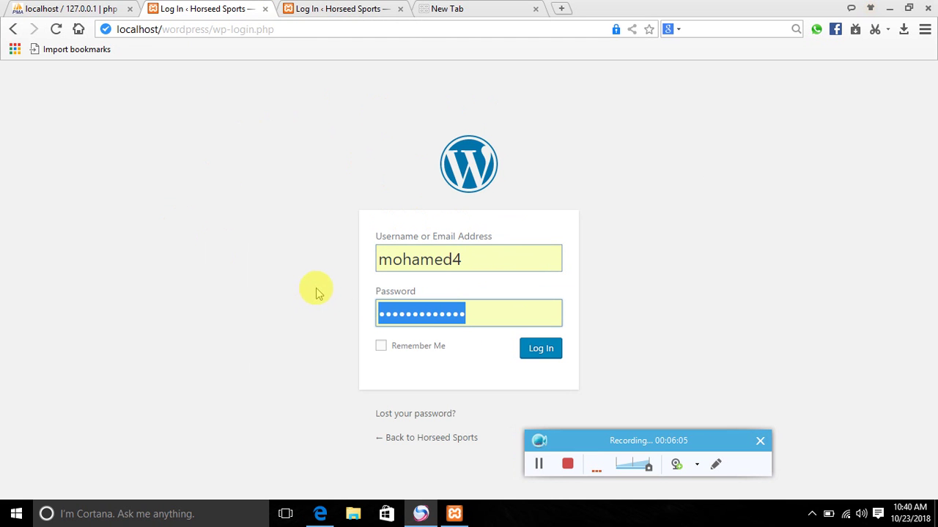
key(BackSpace)
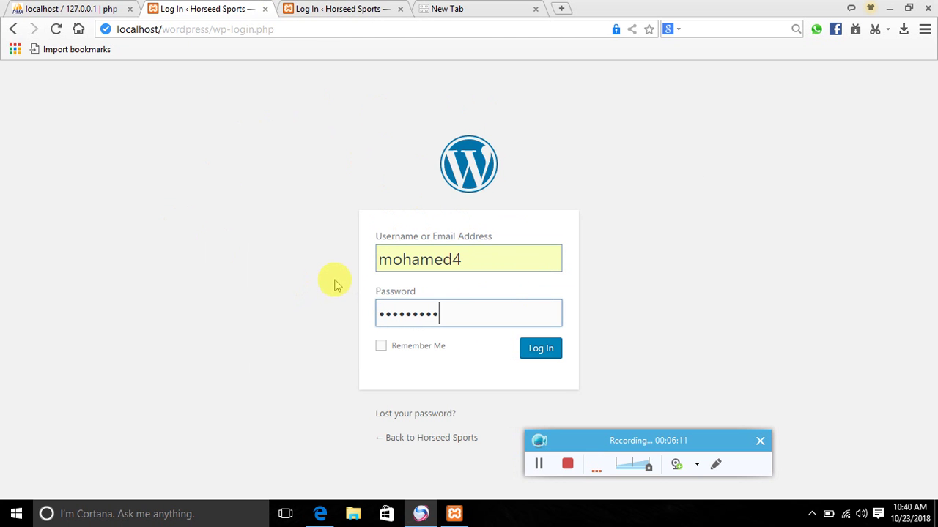
key(Return)
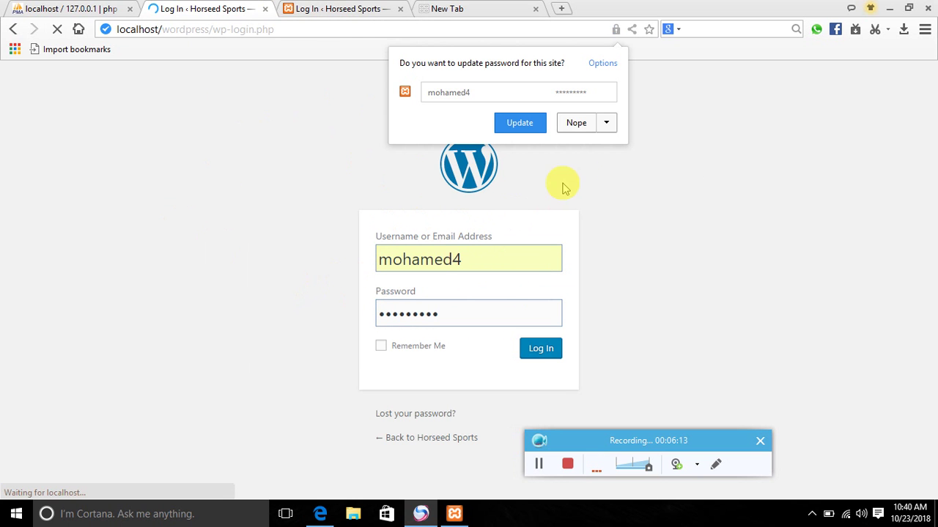
click(587, 124)
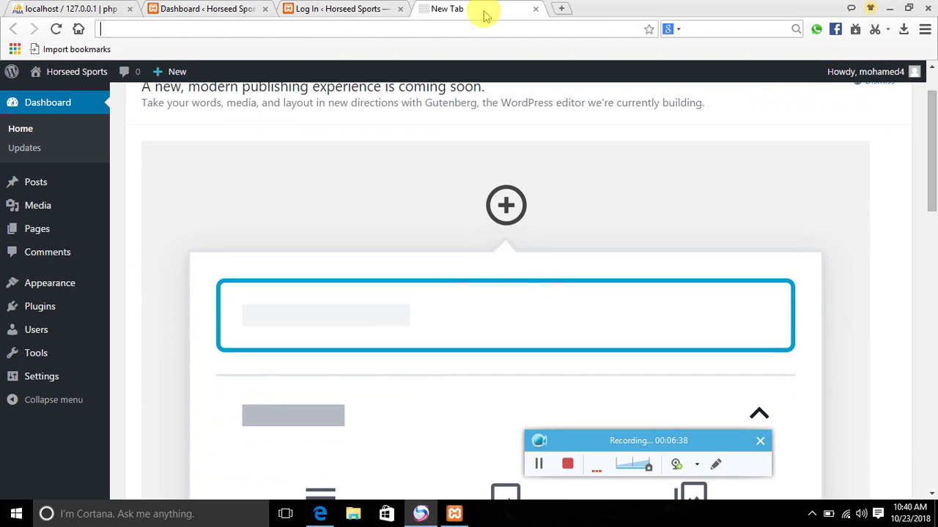
Step: Open the Horseed Sports site's front page at localhost/wordpress in a new browser tab
click(509, 8)
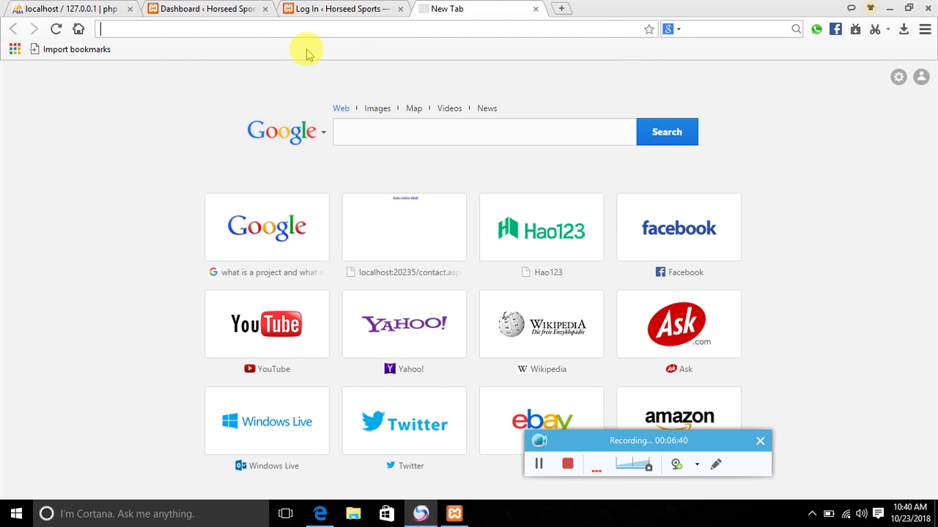
text(localhost/)
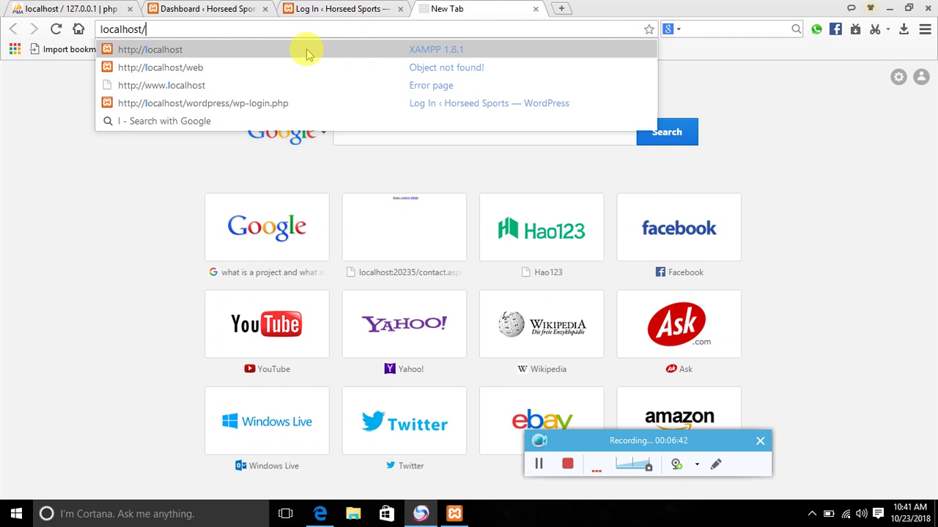
text(ho)
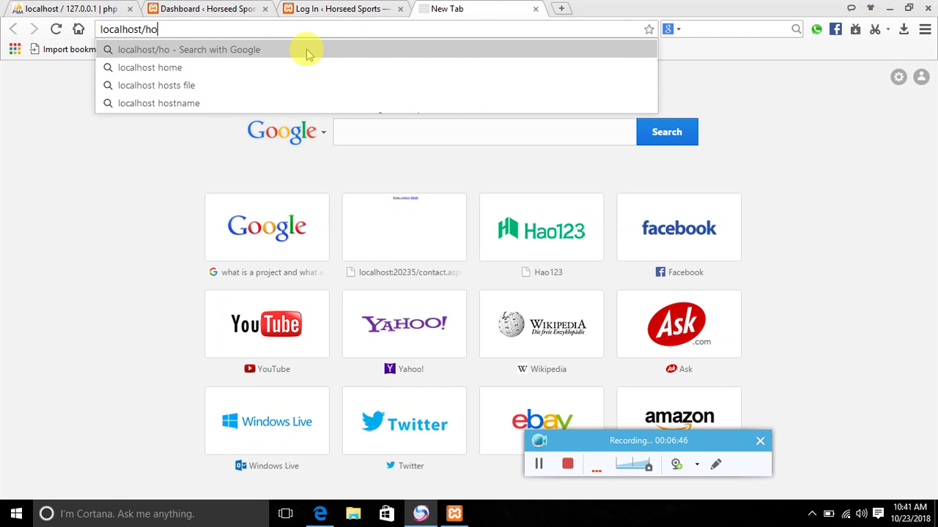
key(BackSpace)
key(BackSpace)
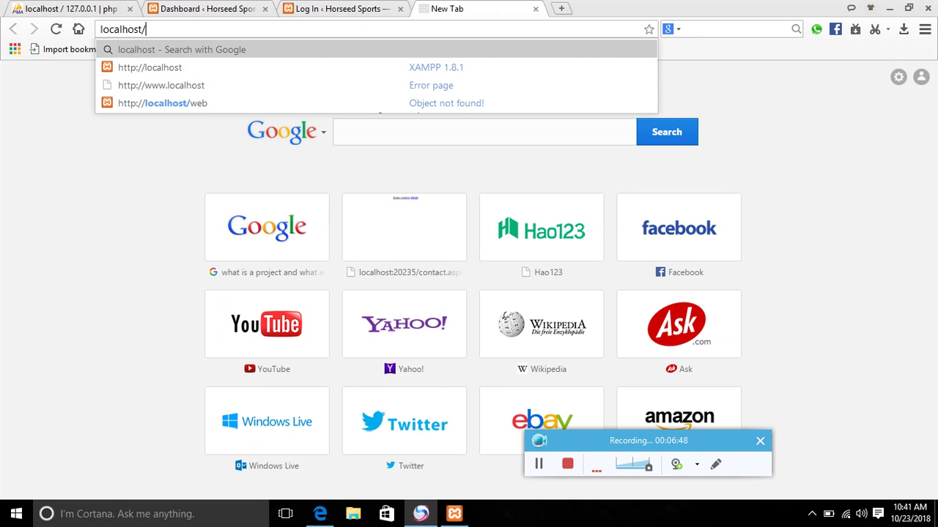
text(wordpress)
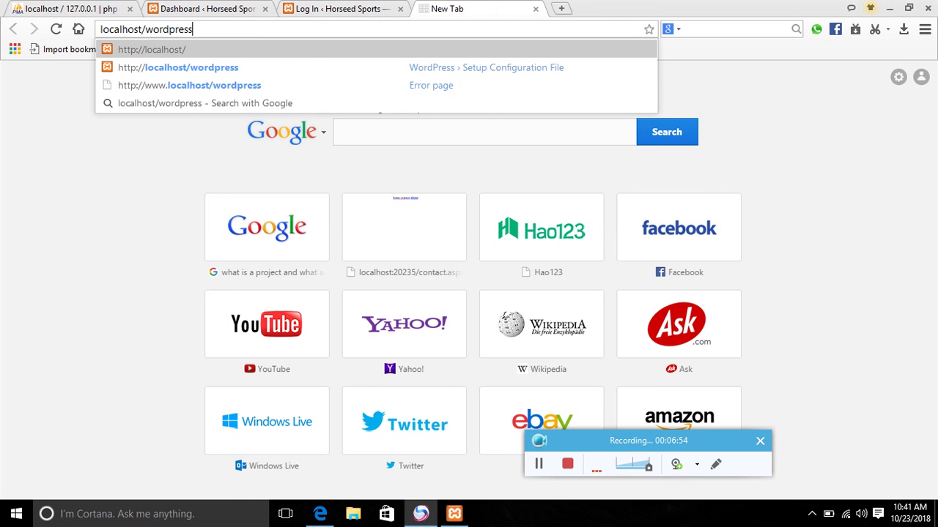
key(Return)
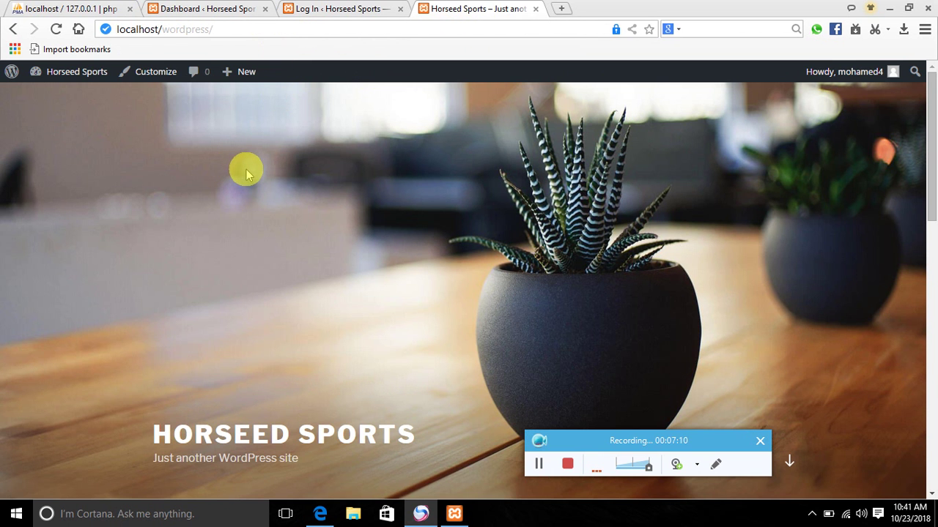
Step: Look over the site's front page from the header image through the posts and sidebar widgets down to the footer
scroll(262, 165, down, 3)
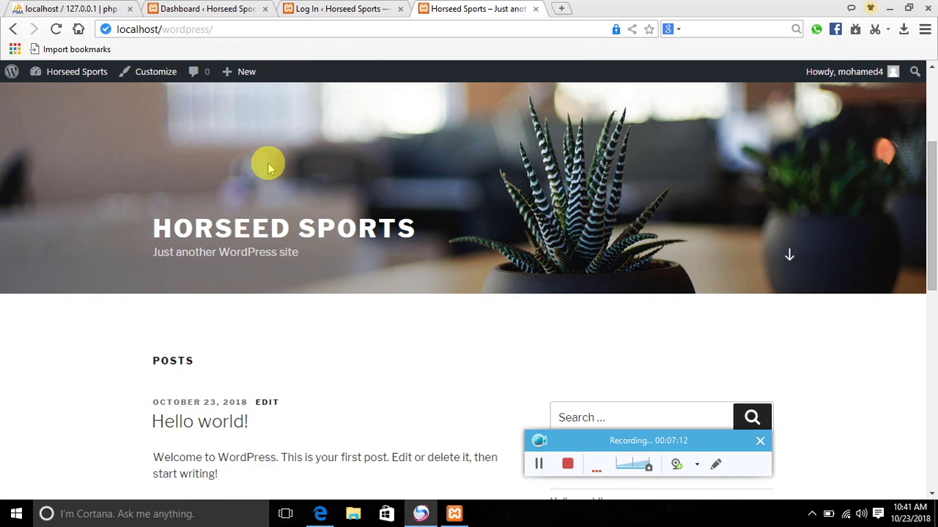
scroll(268, 164, down, 7)
scroll(274, 175, up, 4)
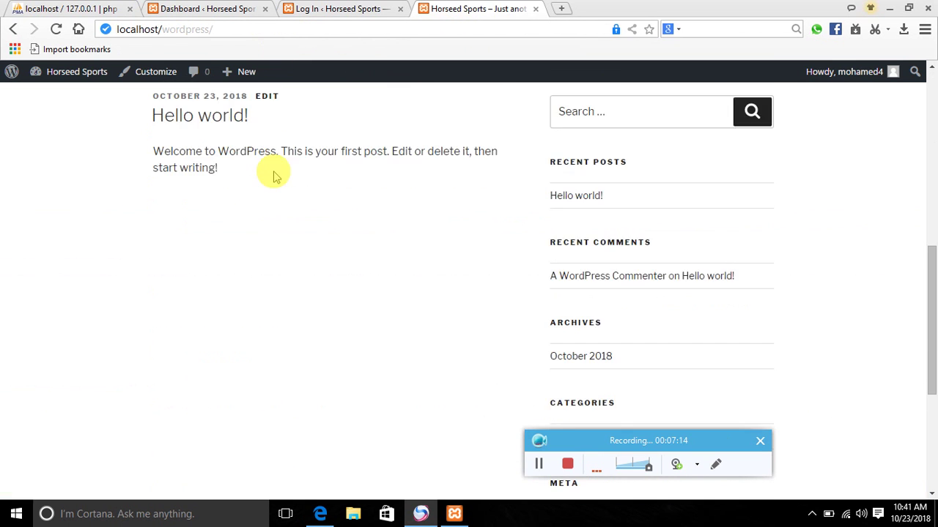
scroll(274, 174, up, 5)
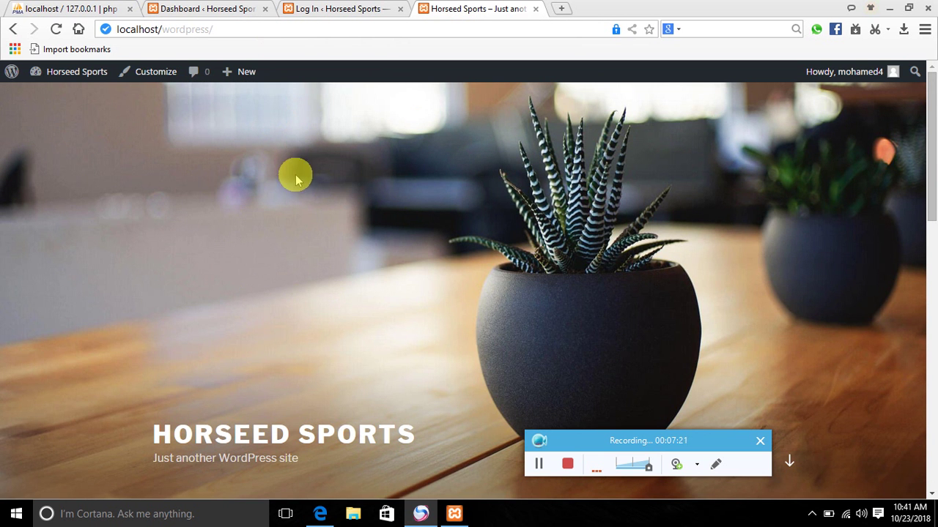
scroll(296, 176, down, 15)
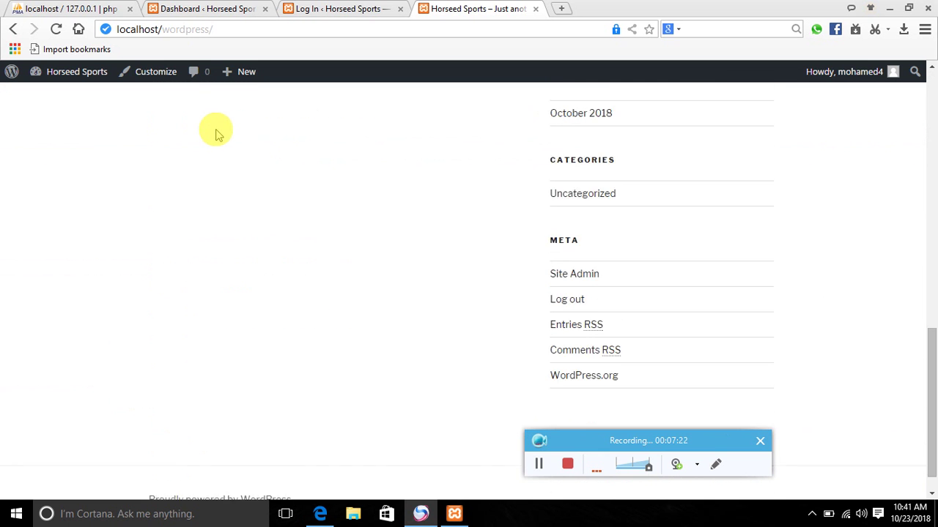
scroll(216, 132, up, 15)
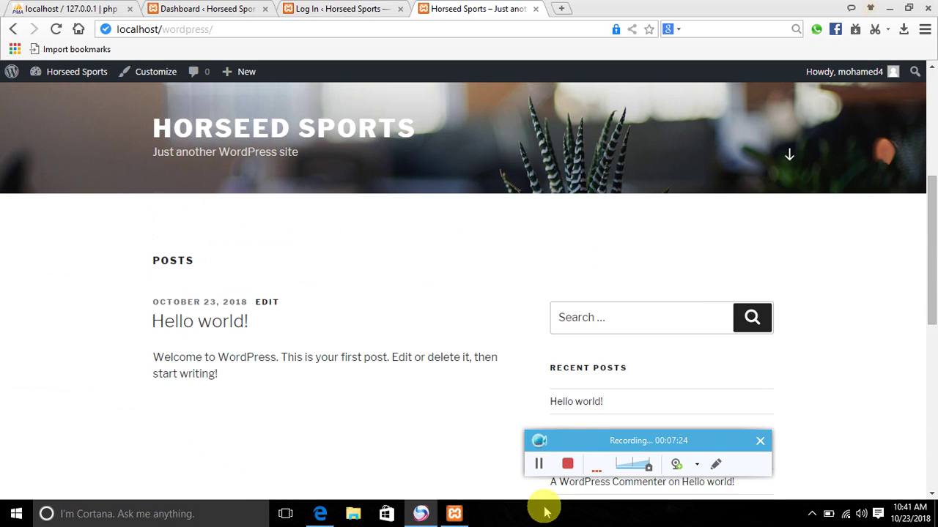